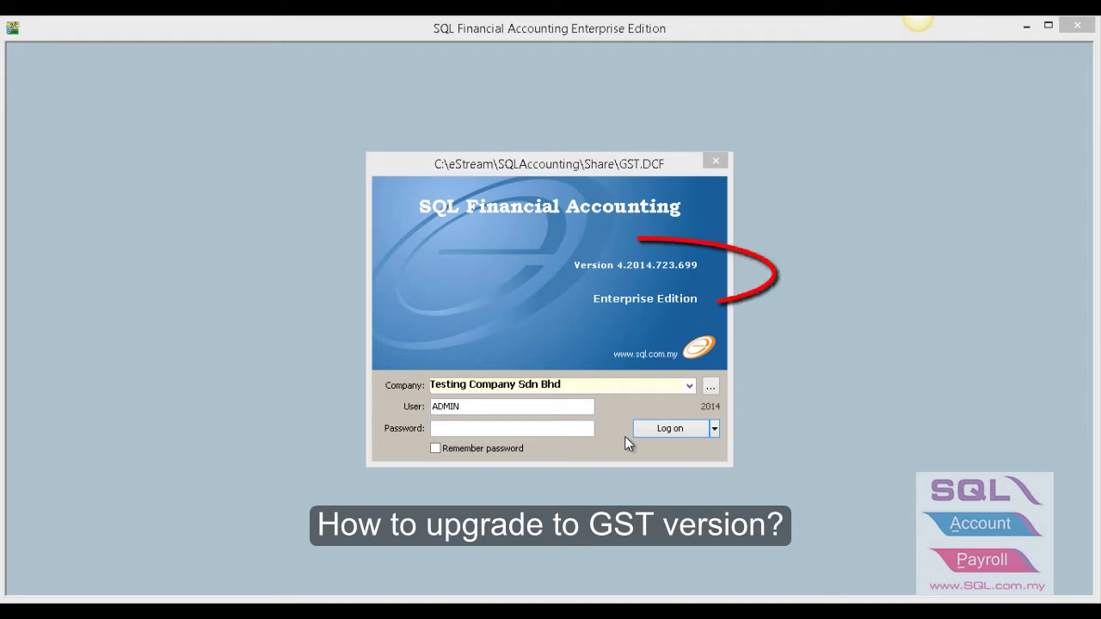
Log in to Testing Company Sdn Bhd as ADMIN with the account password.
left_click(573, 428)
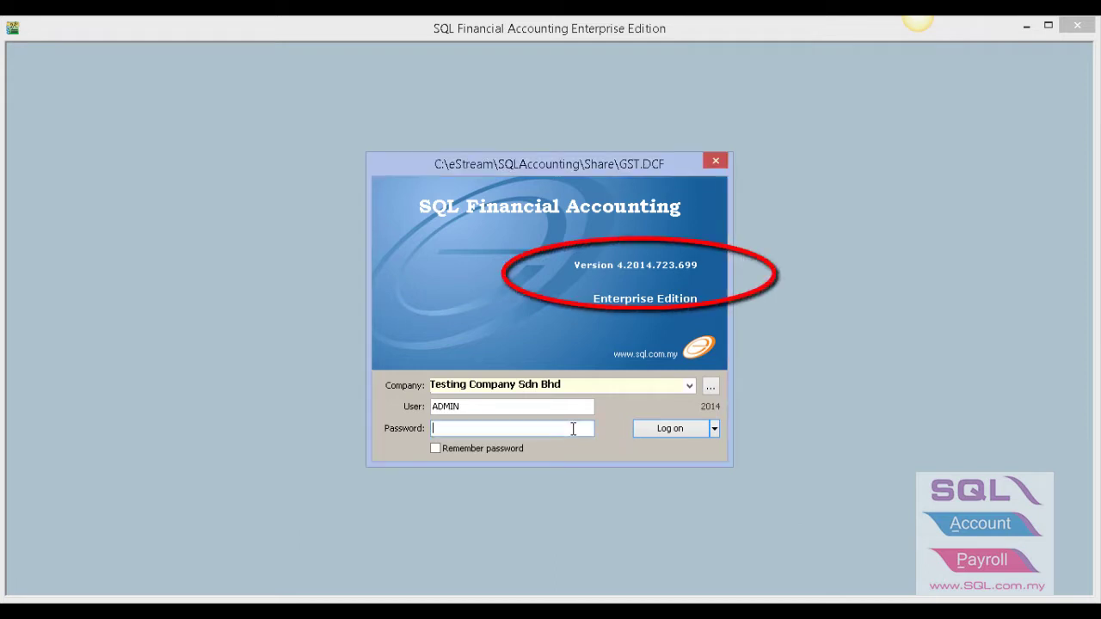
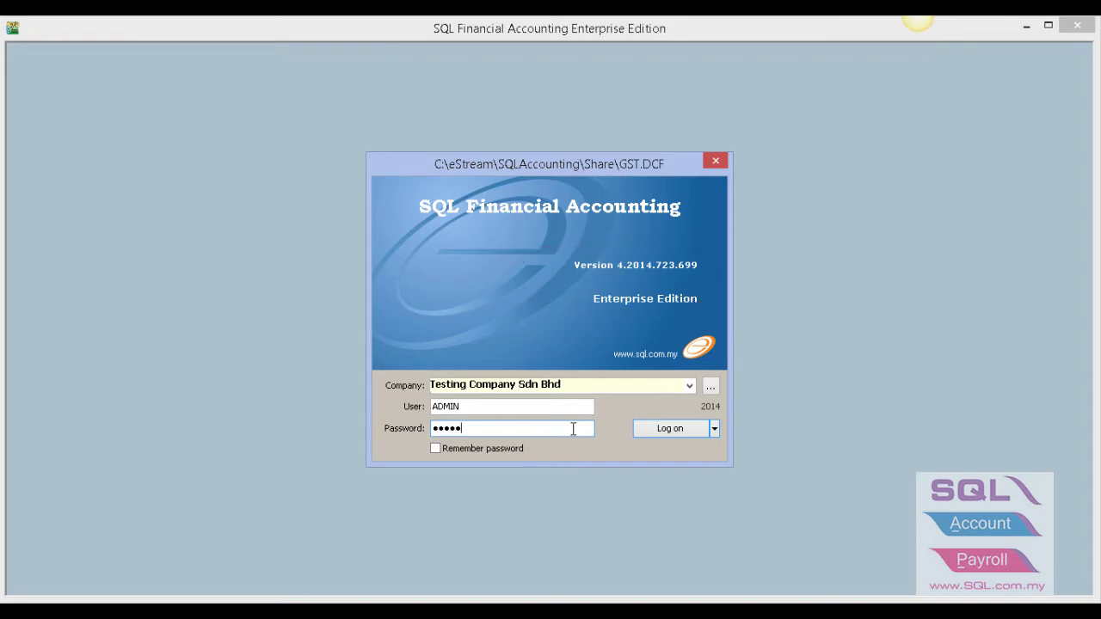
key("Return")
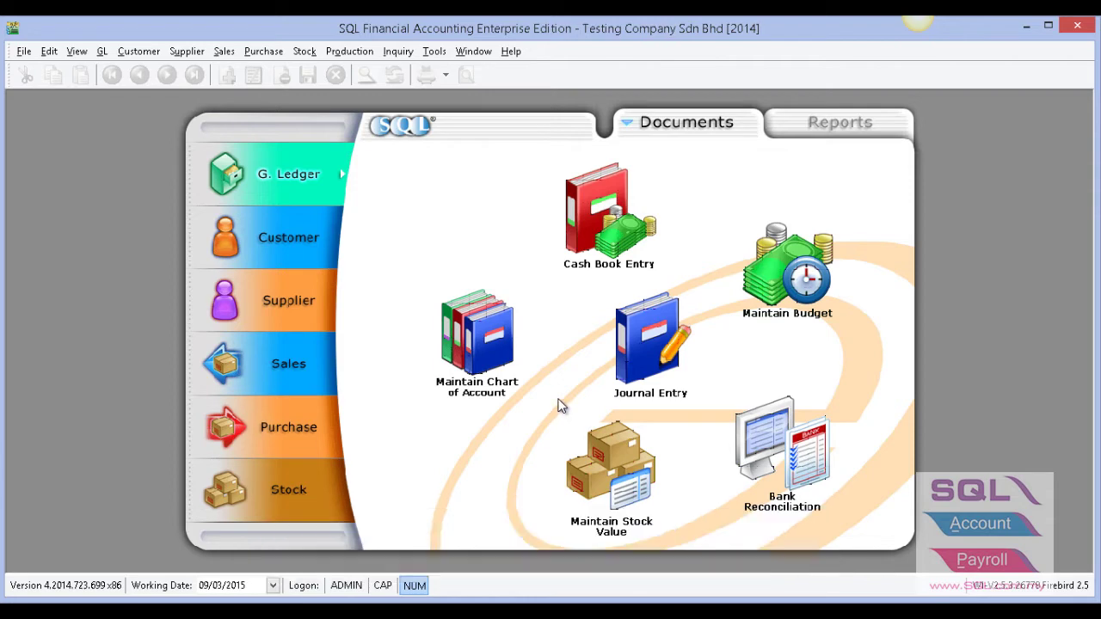
Back up database ACC-0042.FDB to the Desktop and close the backup log.
left_click(24, 52)
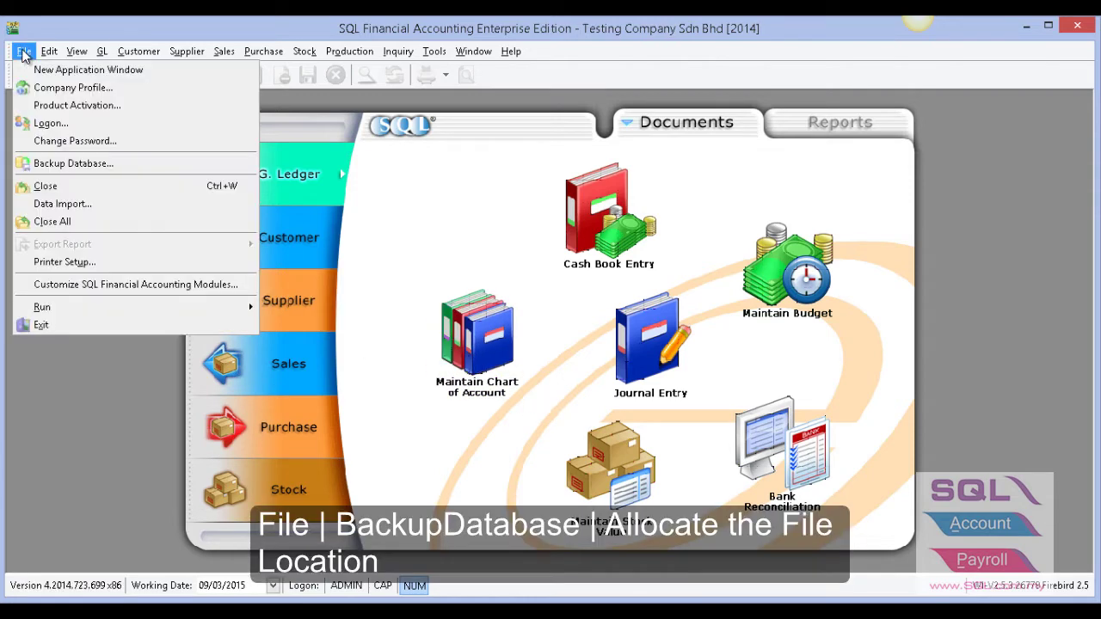
left_click(76, 167)
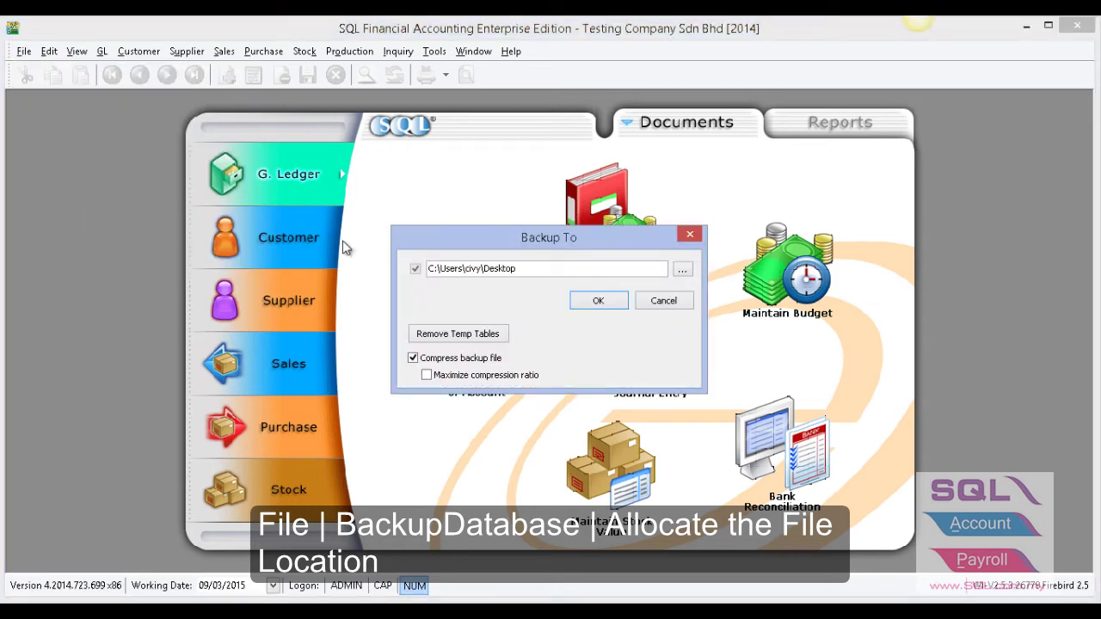
left_click(685, 272)
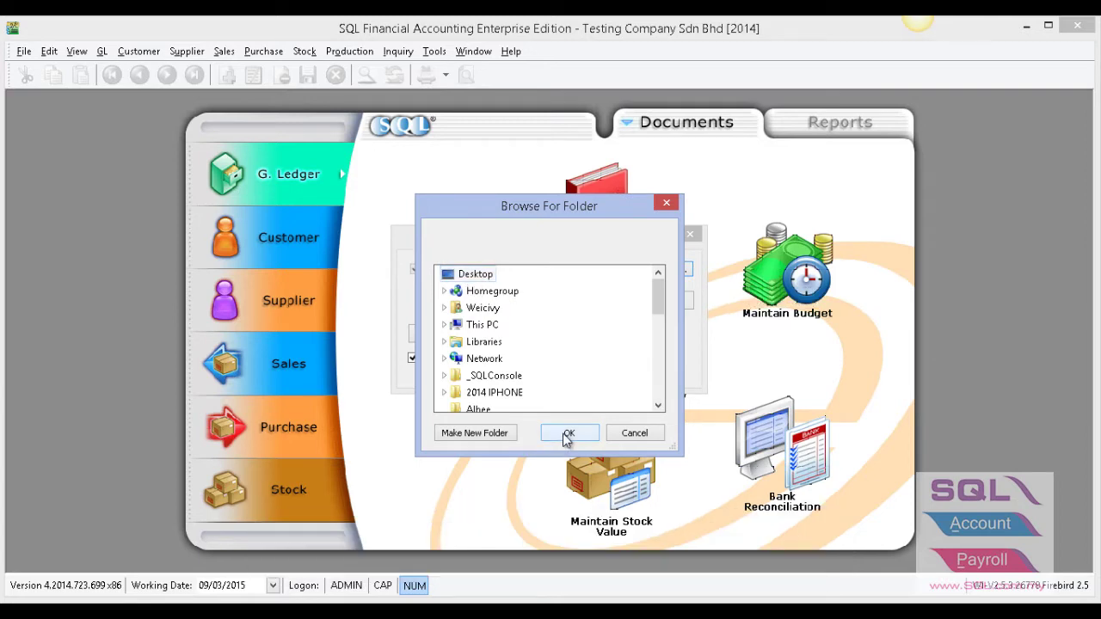
left_click(567, 436)
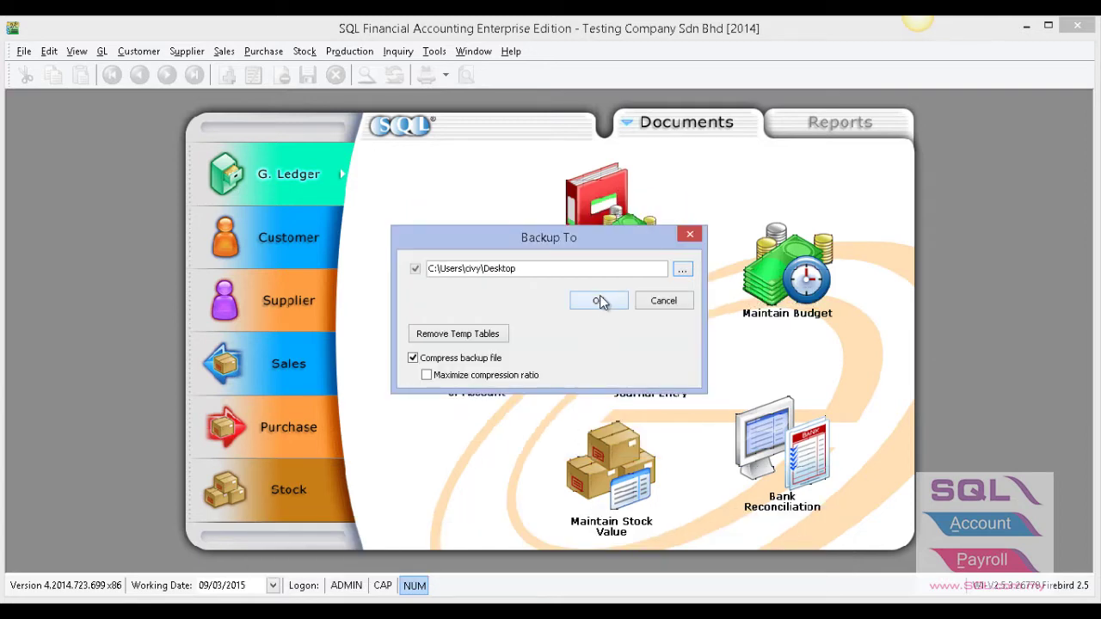
left_click(600, 301)
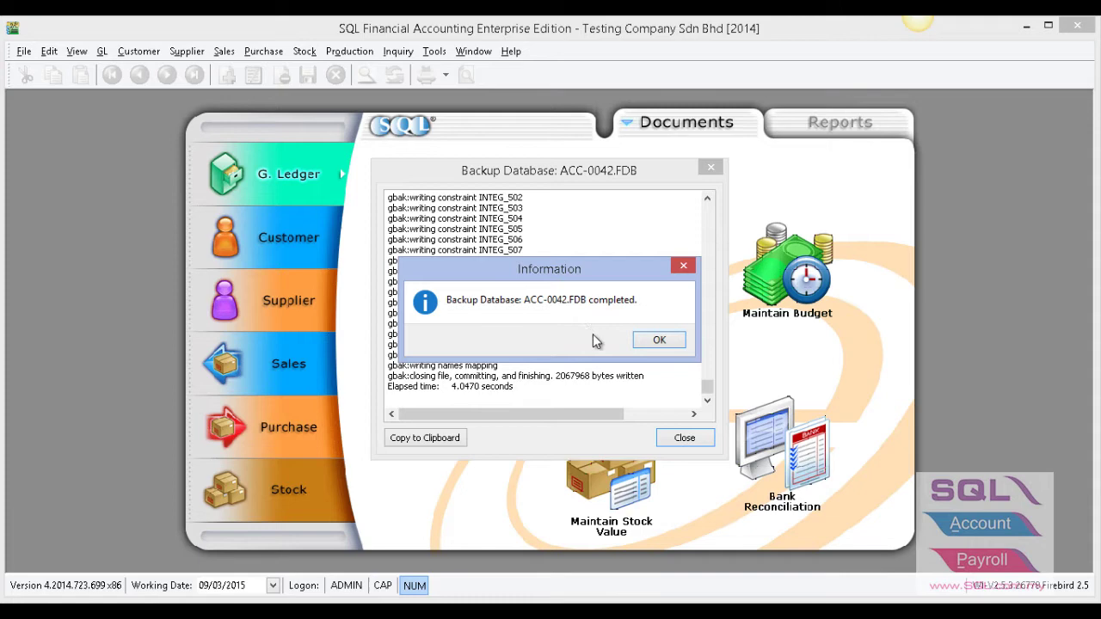
left_click(654, 341)
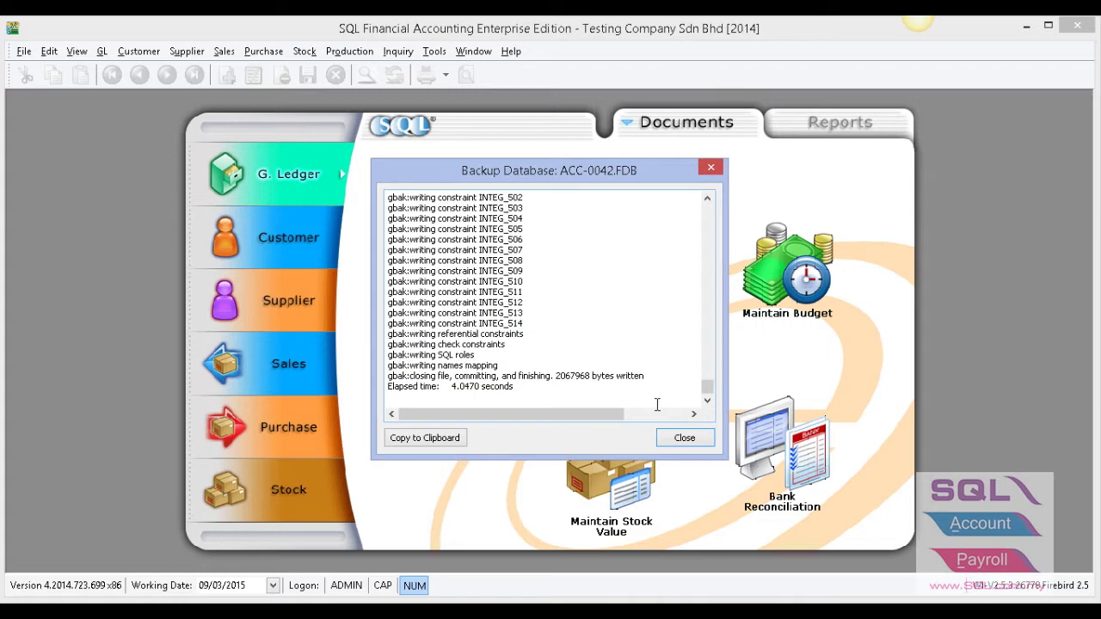
key("Escape")
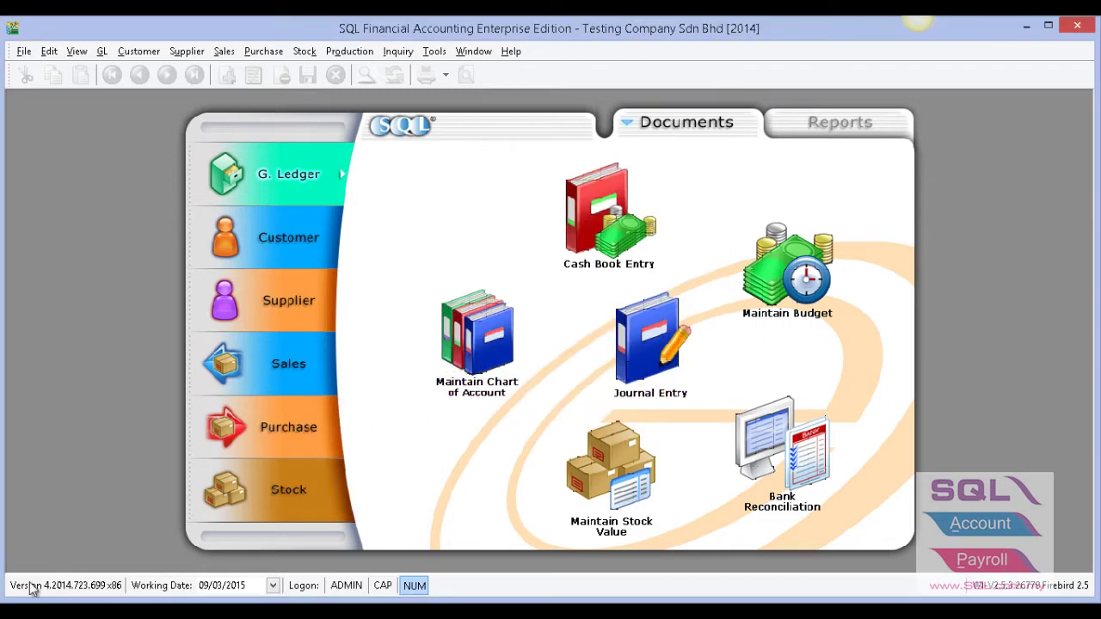
Open Programs and Features in the Windows Control Panel.
key("super+x")
left_click(54, 521)
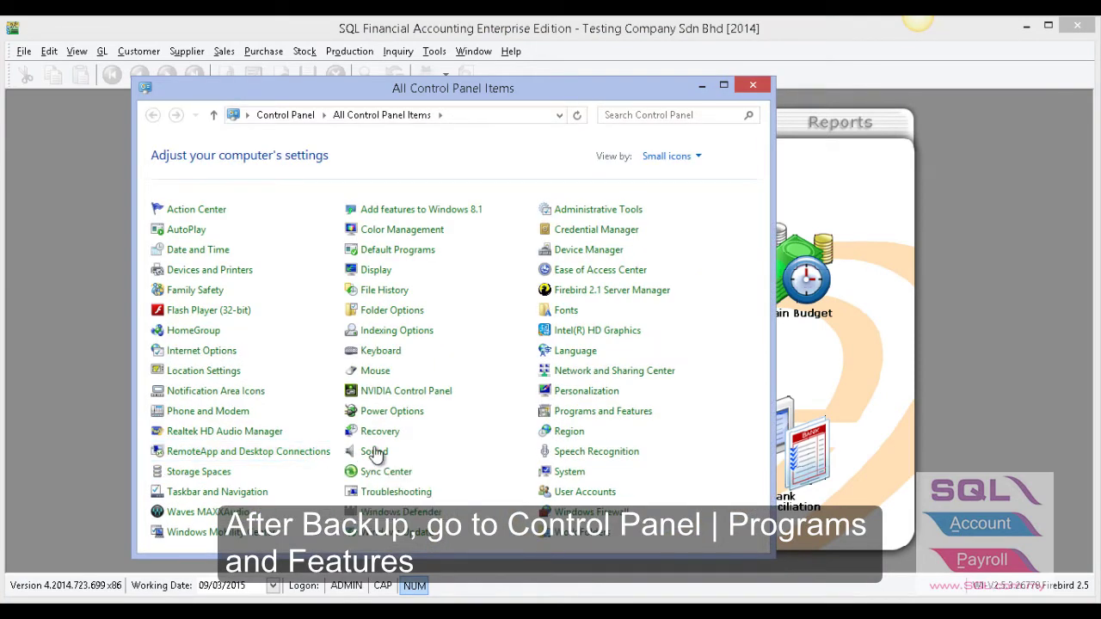
left_click(601, 413)
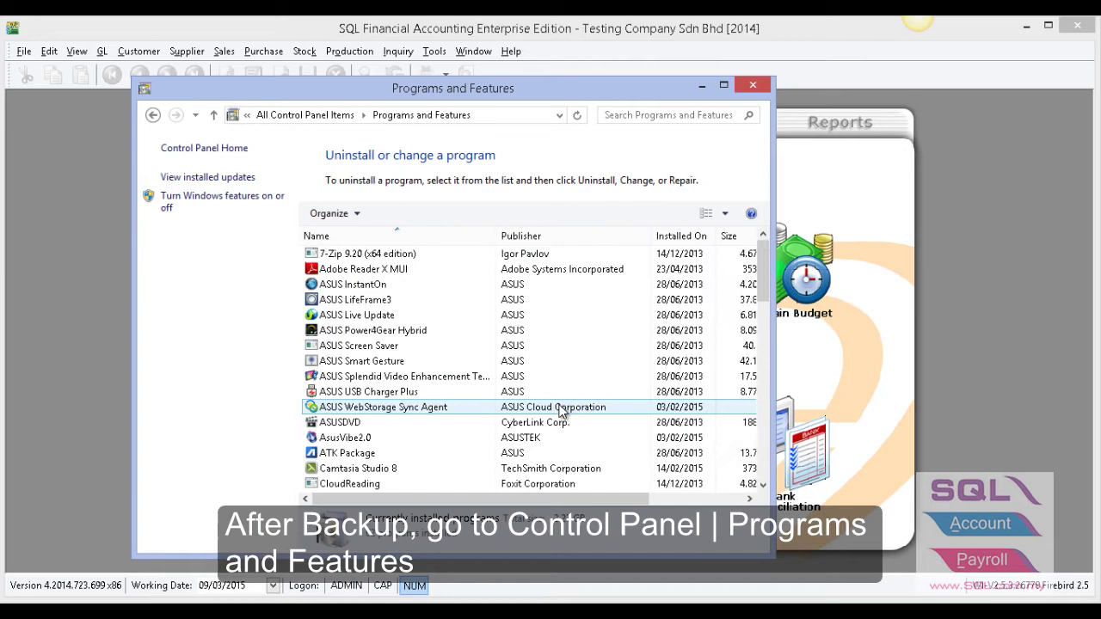
mouse_move(768, 277)
left_mouse_down()
mouse_move(769, 345)
mouse_move(752, 428)
left_mouse_up()
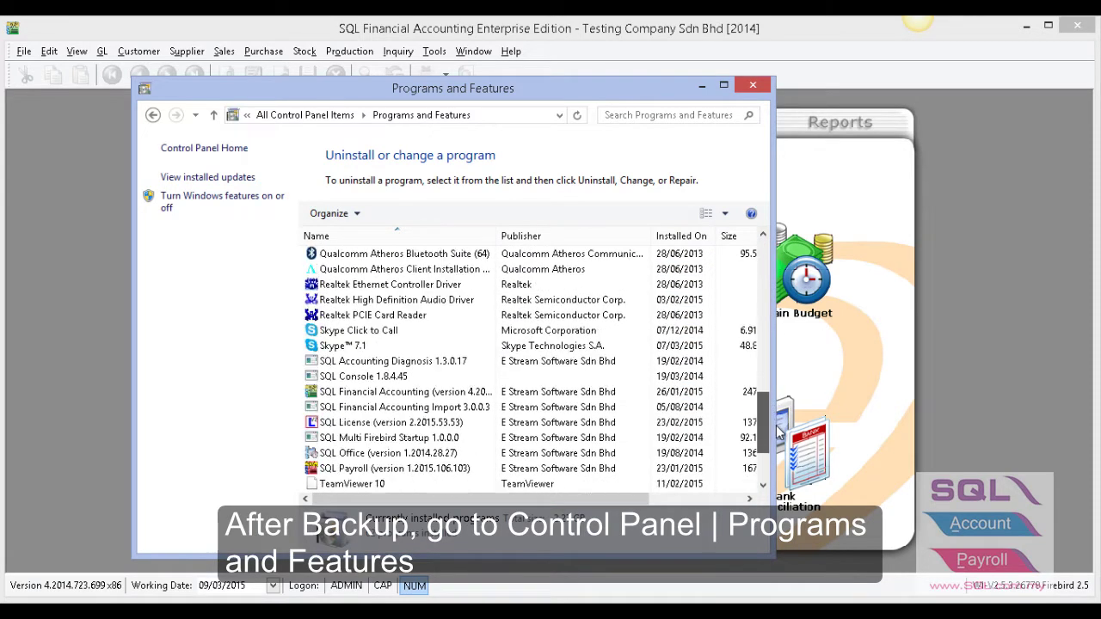
Uninstall the old SQL Financial Accounting program completely.
left_click(436, 369)
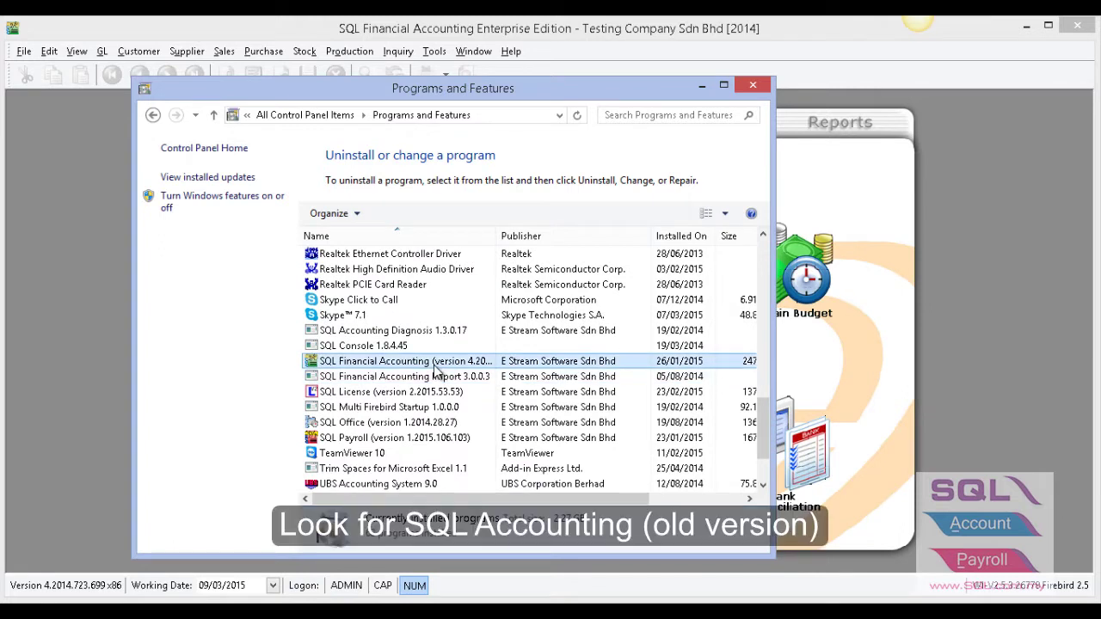
right_click(441, 369)
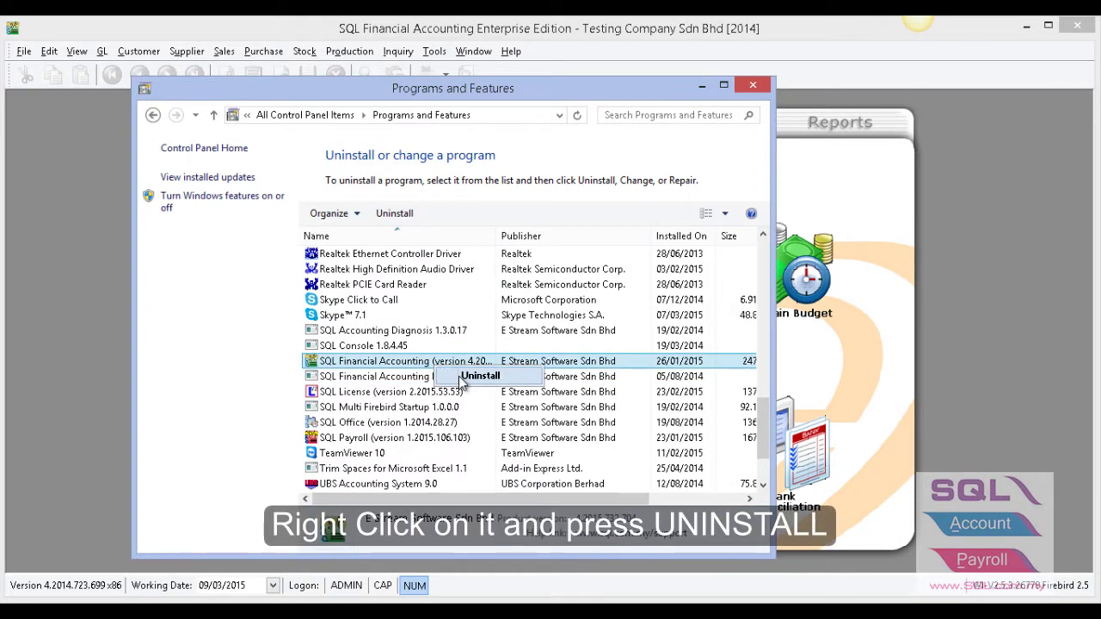
left_click(462, 380)
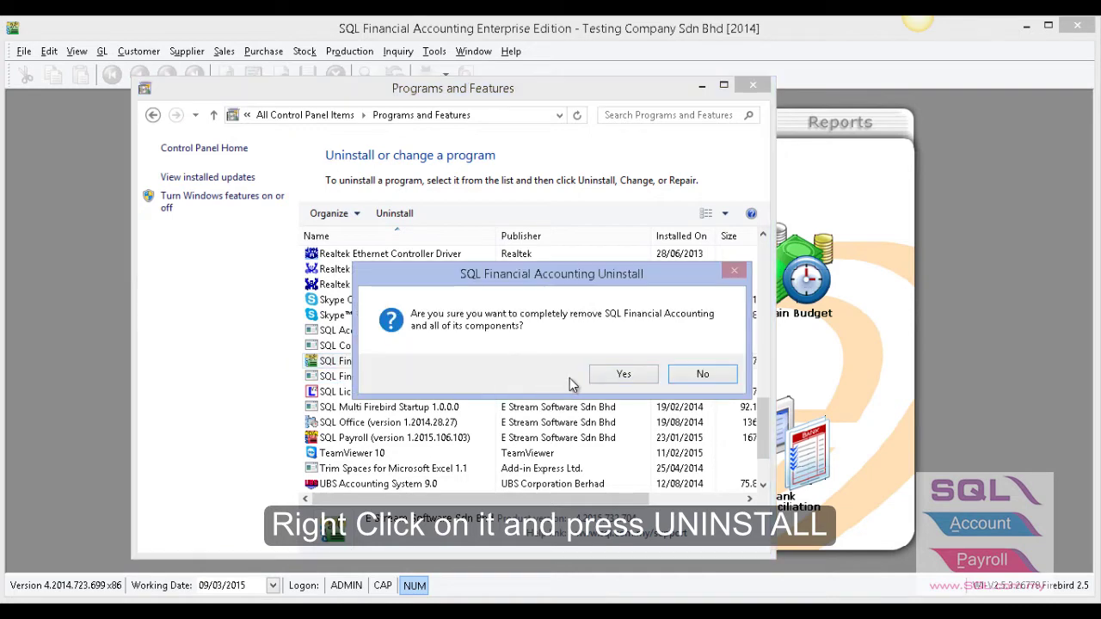
left_click(616, 377)
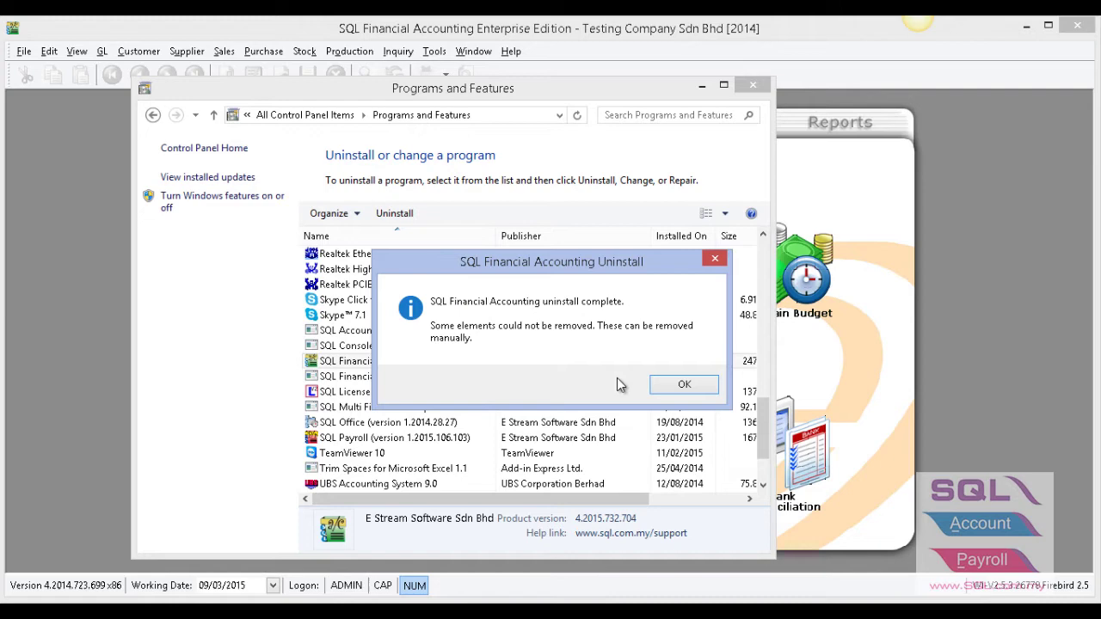
left_click(679, 386)
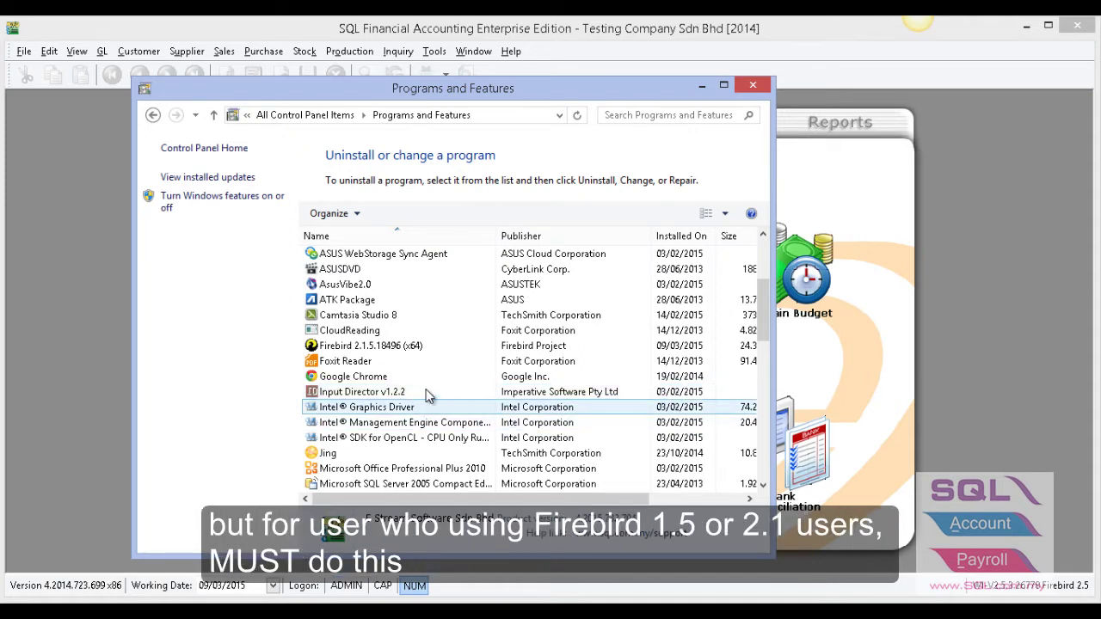
Uninstall Firebird 2.1.5, removing all its unused shared files too.
right_click(384, 352)
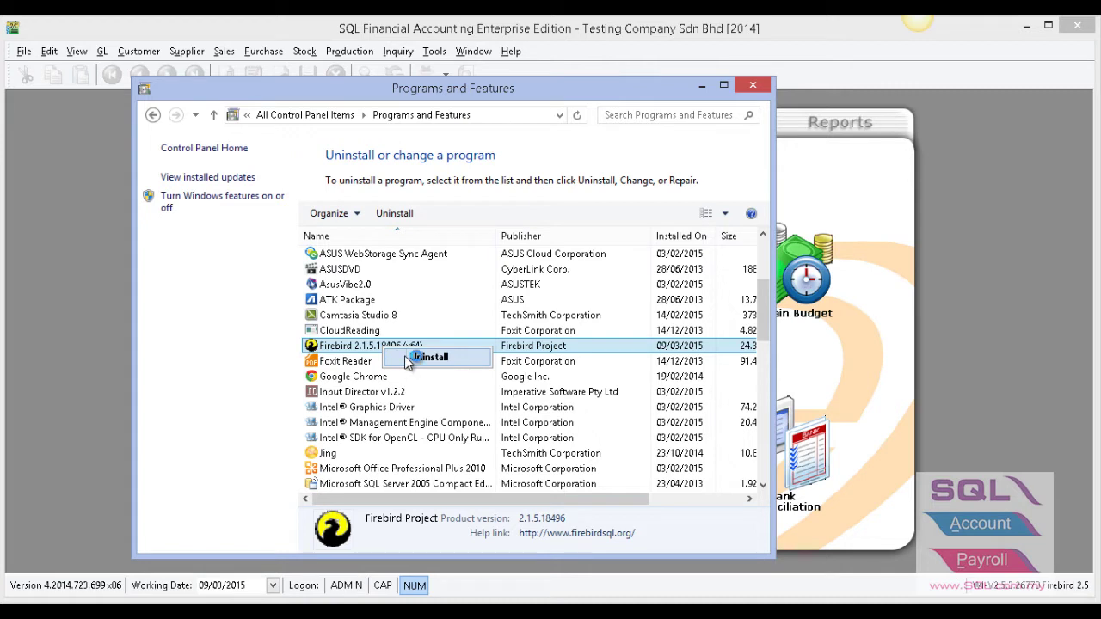
left_click(408, 360)
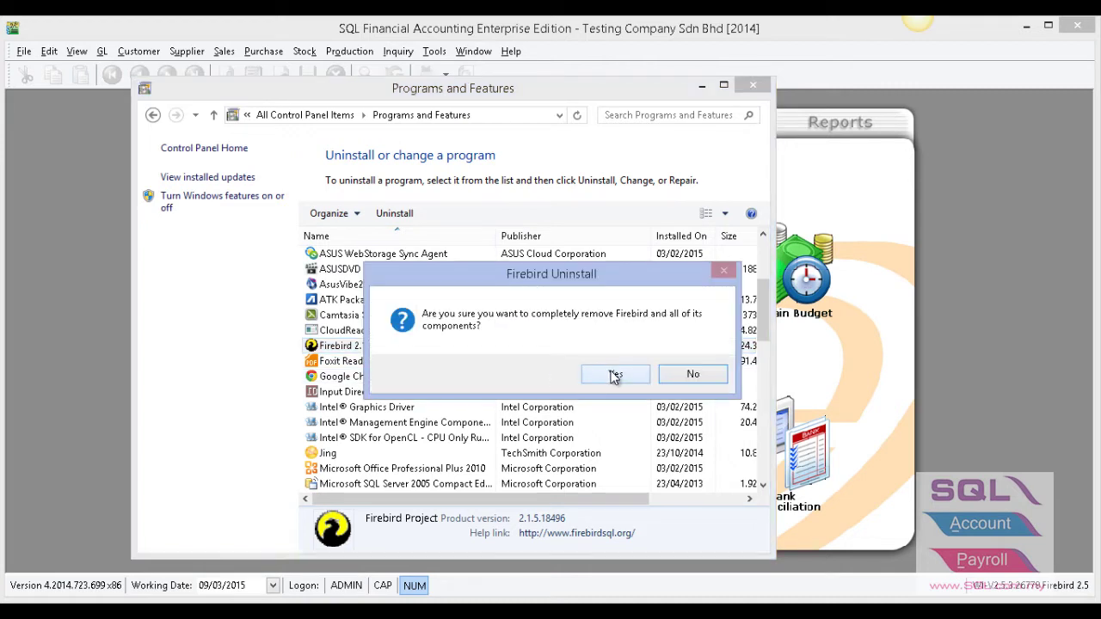
left_click(616, 376)
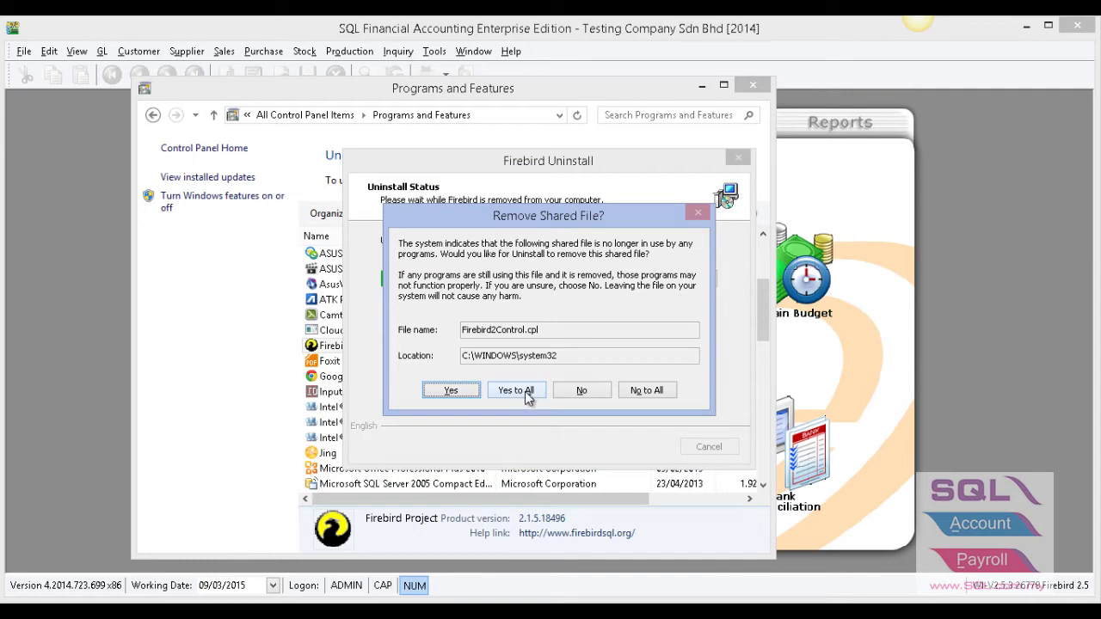
left_click(526, 394)
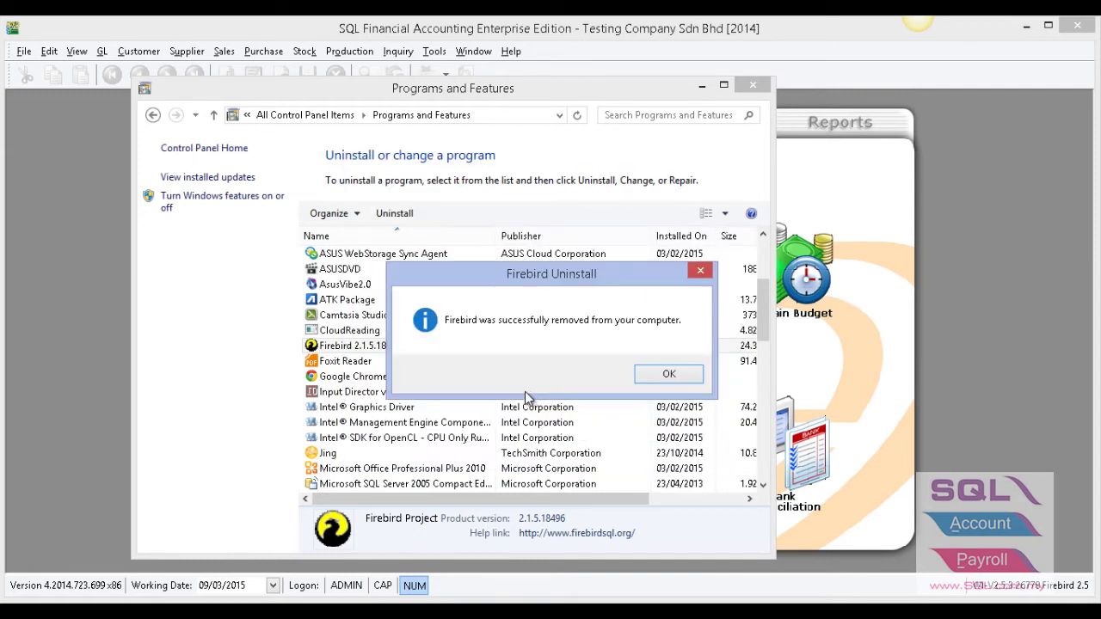
left_click(662, 381)
type("www.sql.com.my/download/prerelease/setup-XXXX.exe")
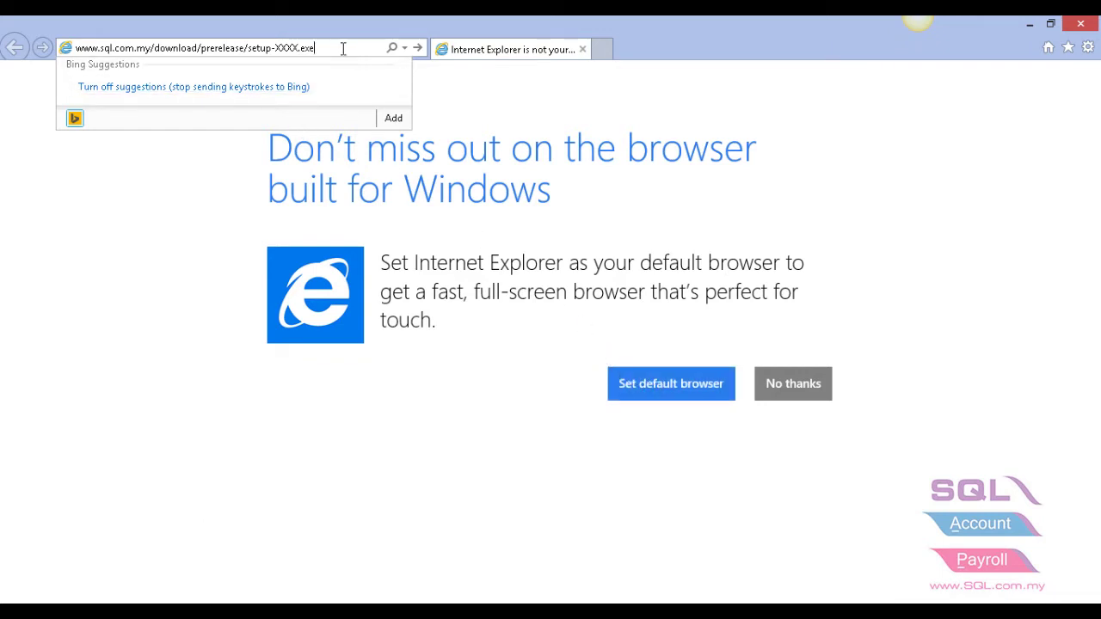
Download and save the setup-0004.exe installer from the sql.com.my address.
left_click_drag(280, 48, 74, 48)
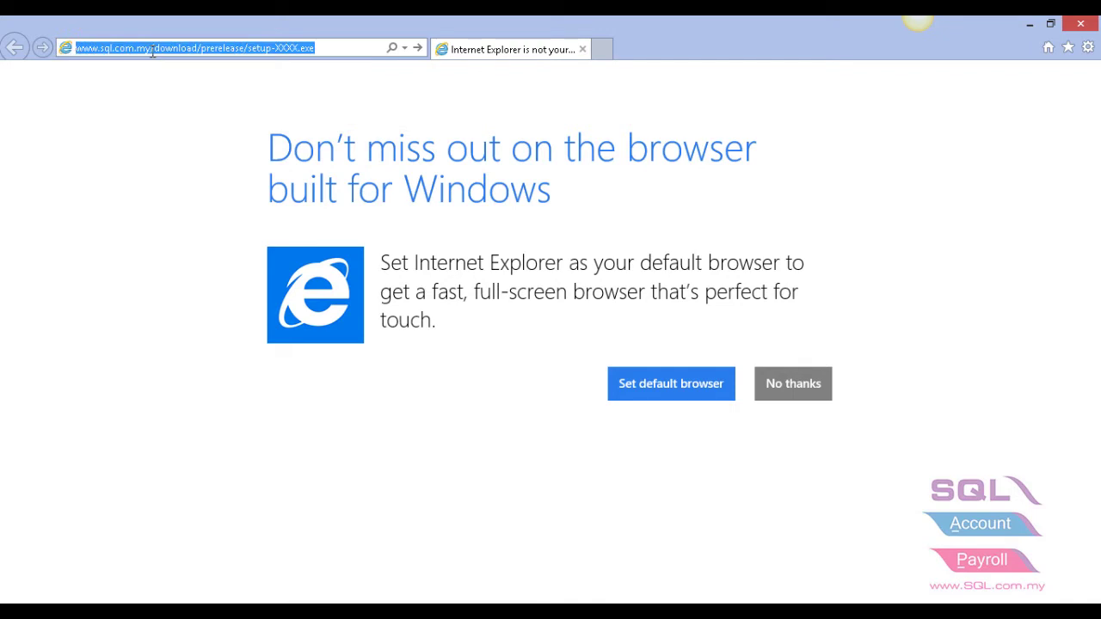
key("Return")
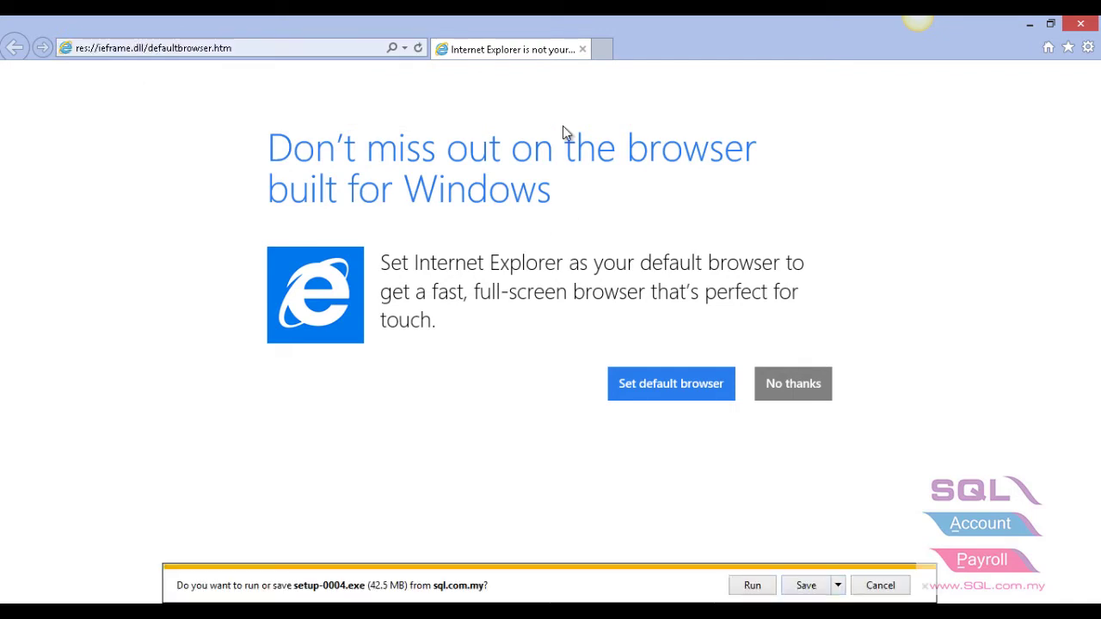
left_click(813, 588)
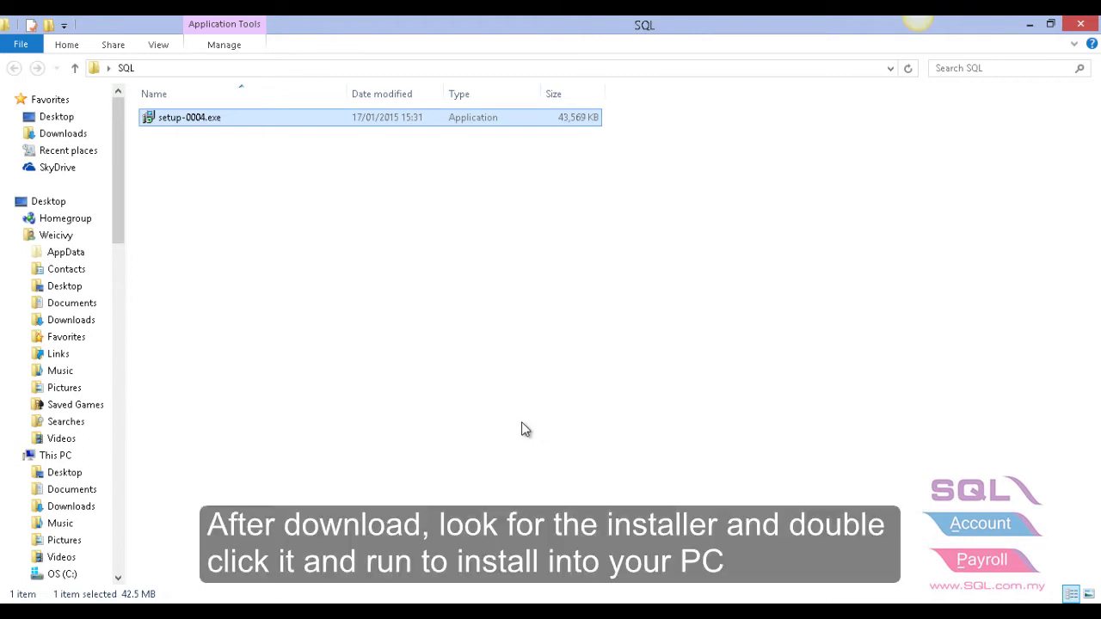
Start setup-0004.exe, accept the license and keep the SQLAccounting704 install folder.
double_click(207, 124)
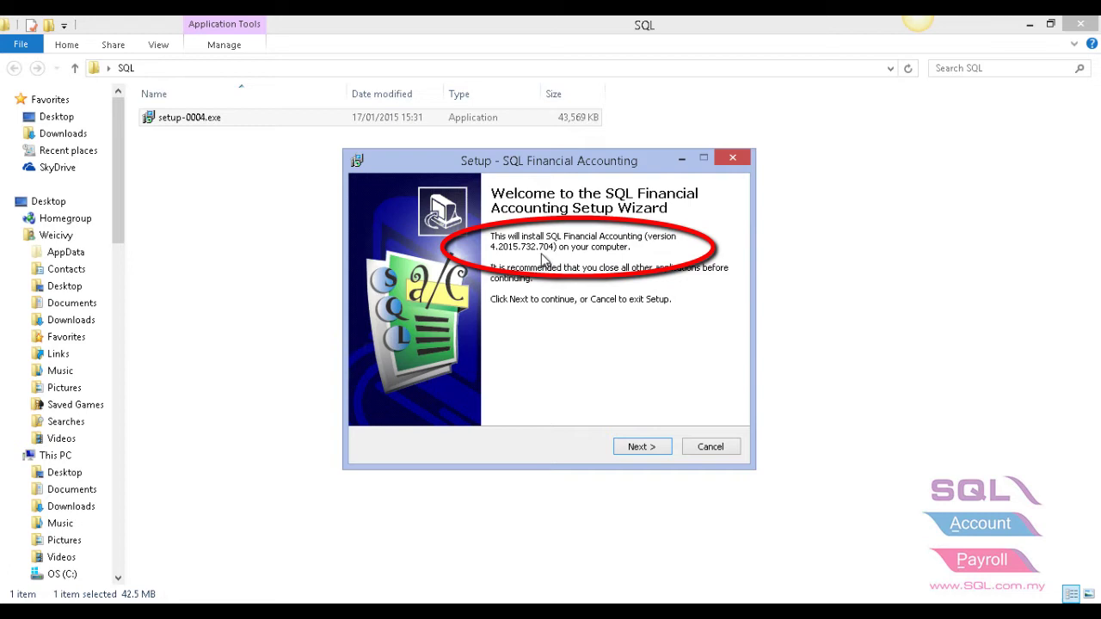
left_click(652, 449)
left_click(462, 398)
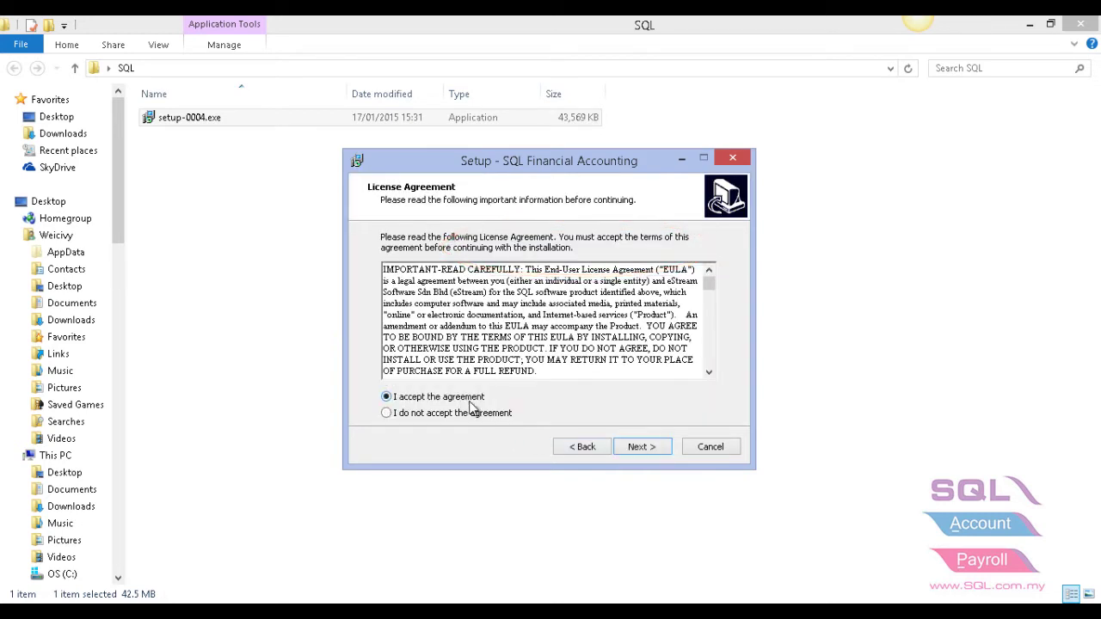
left_click(643, 449)
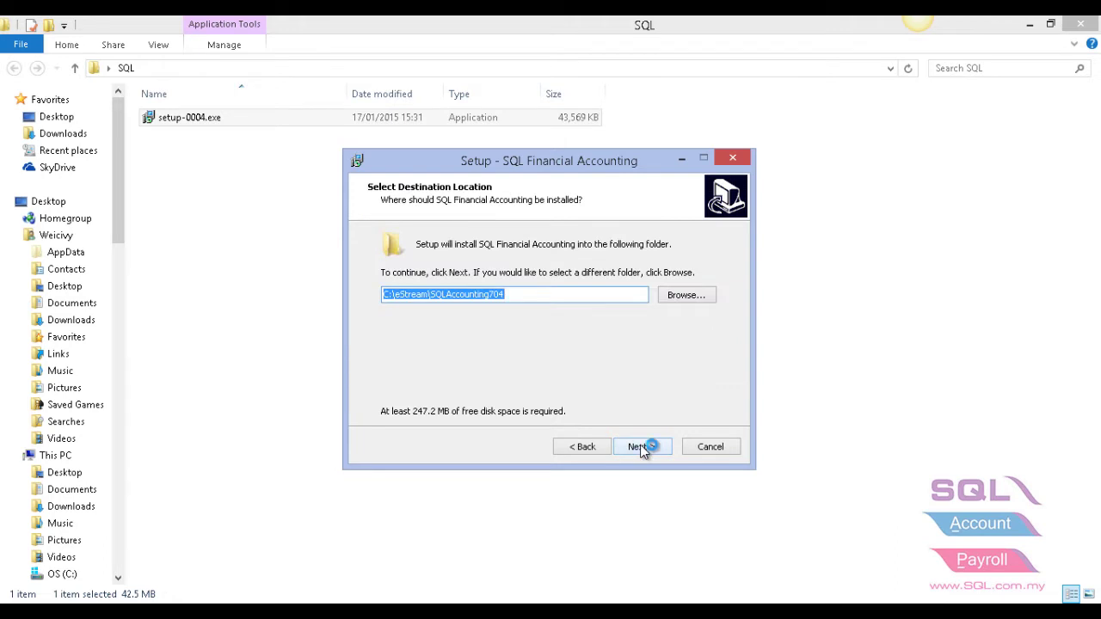
left_click(519, 294)
left_click_drag(519, 294, 383, 294)
left_click(661, 452)
Install 4.2015.732.704 into the existing folder with a desktop icon, then launch it.
left_click(619, 393)
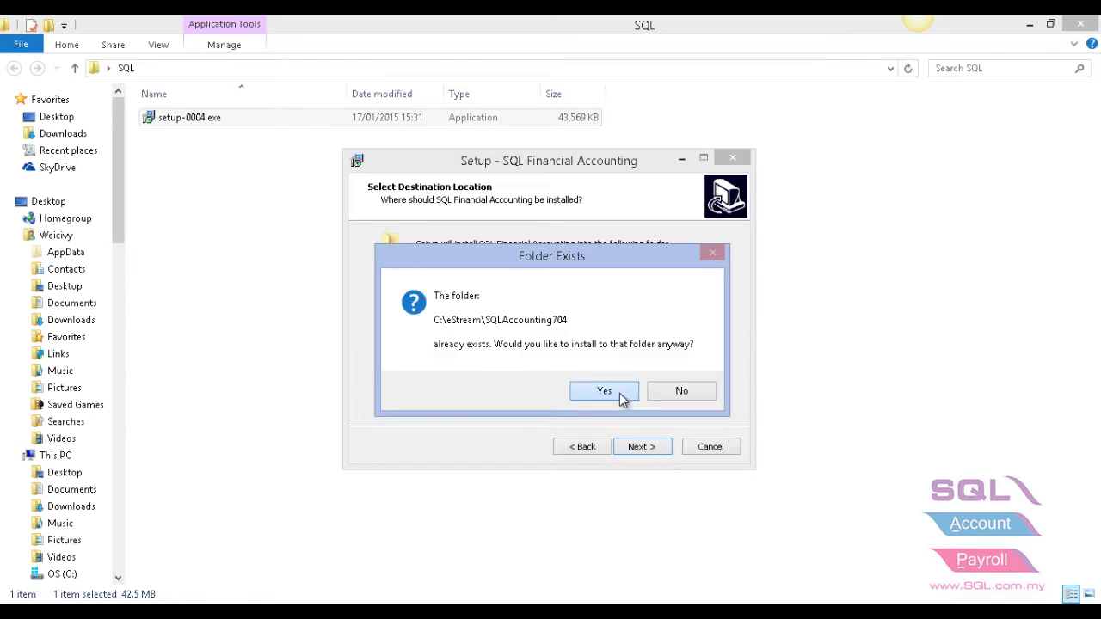
left_click(655, 451)
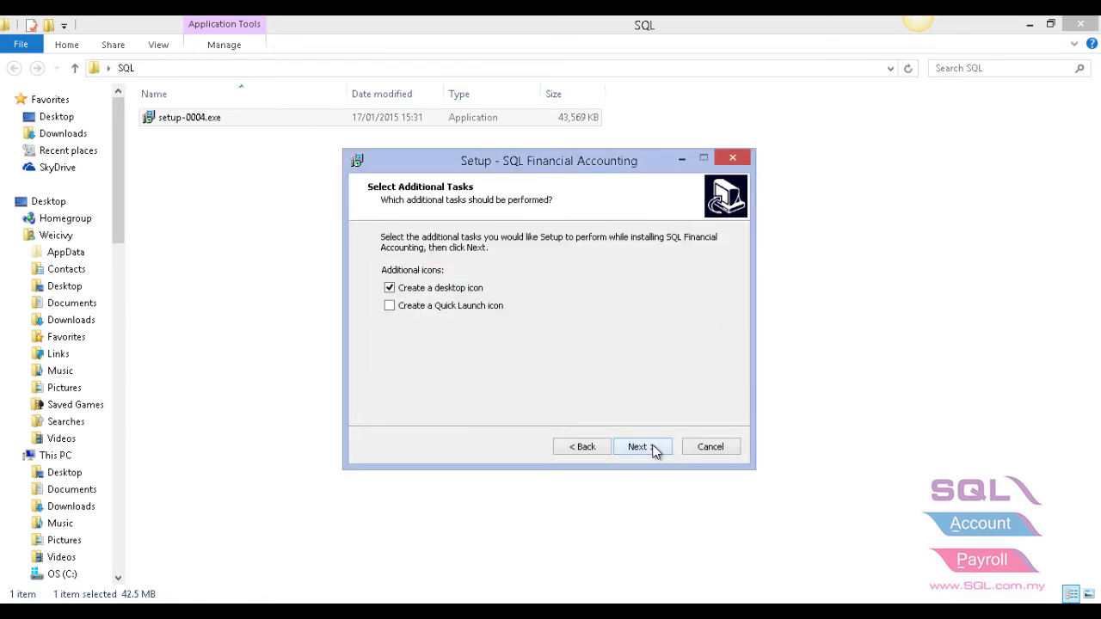
left_click(655, 451)
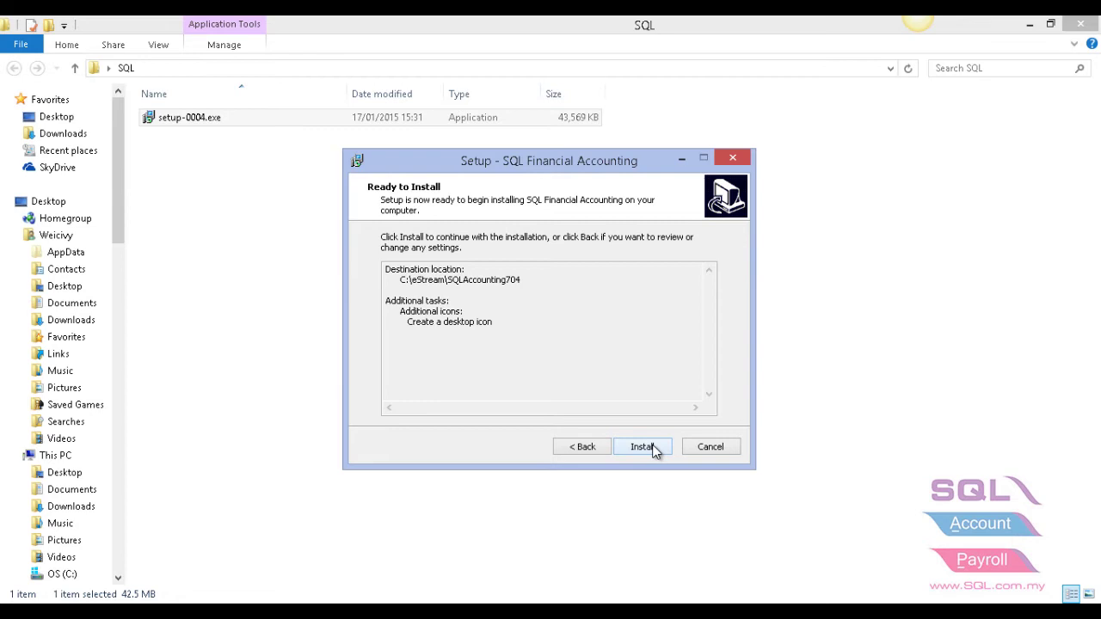
left_click(654, 449)
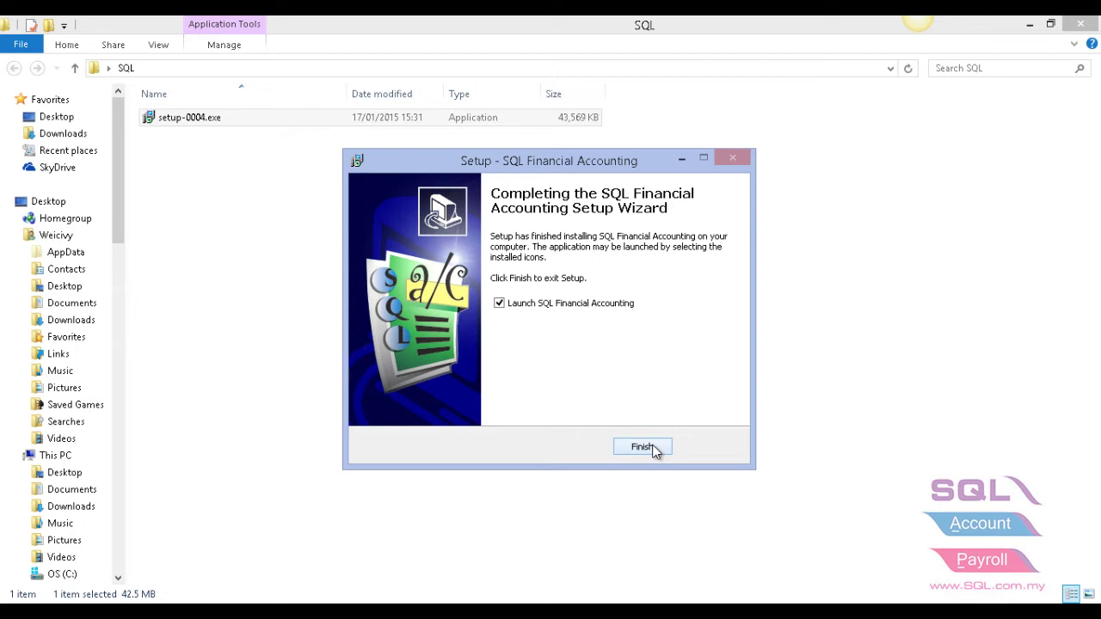
left_click(654, 448)
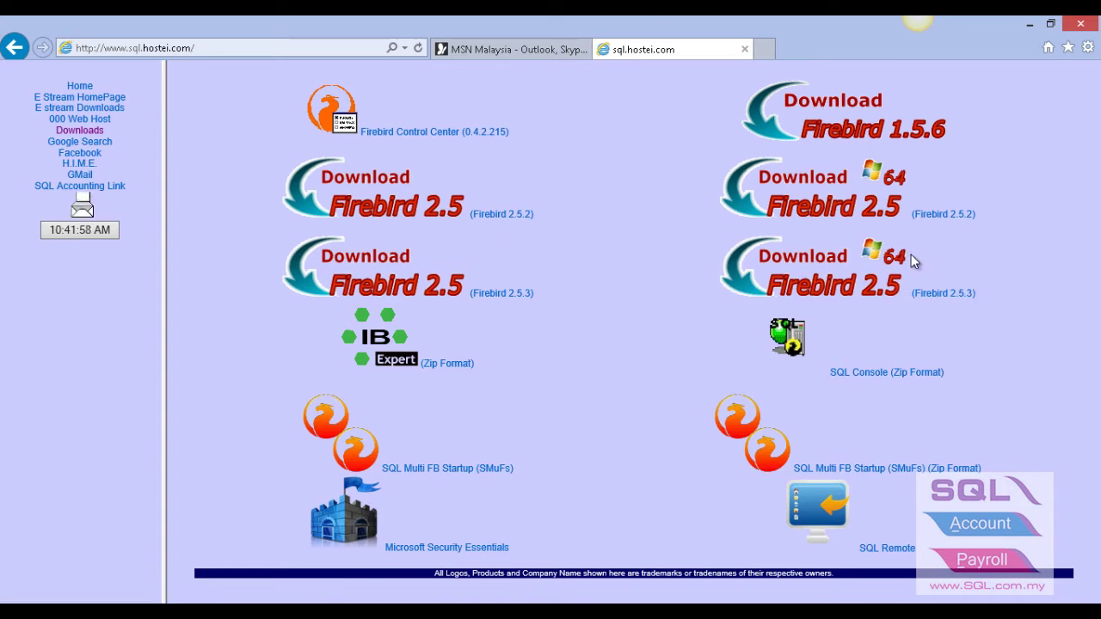
Download the 64-bit Firebird 2.5.3 installer from the sql.hostei.com downloads page.
left_click(929, 298)
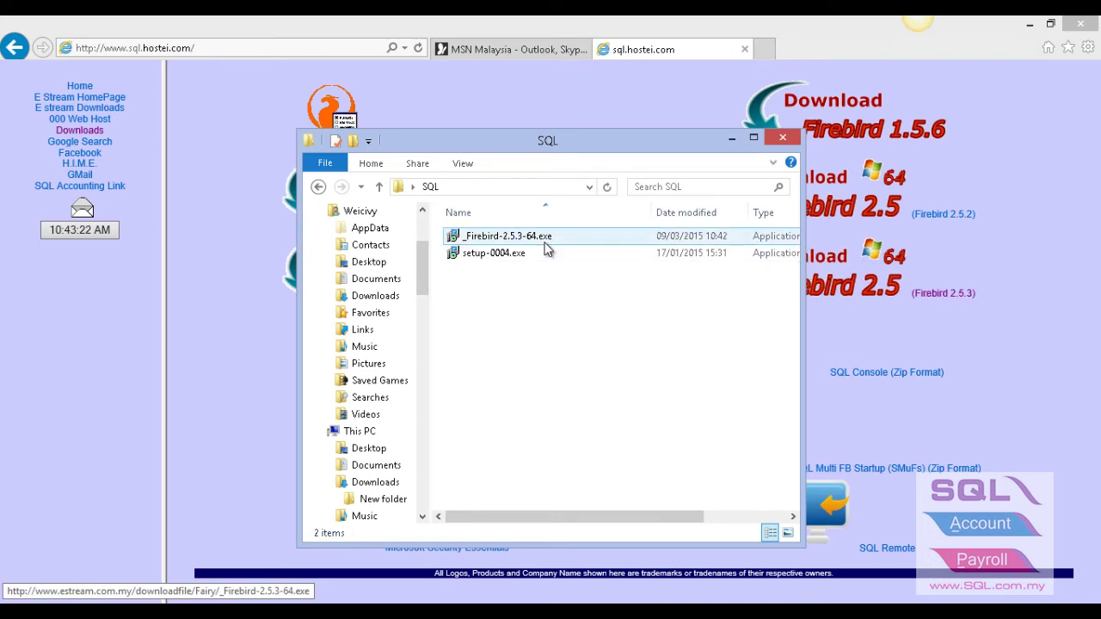
mouse_move(507, 236)
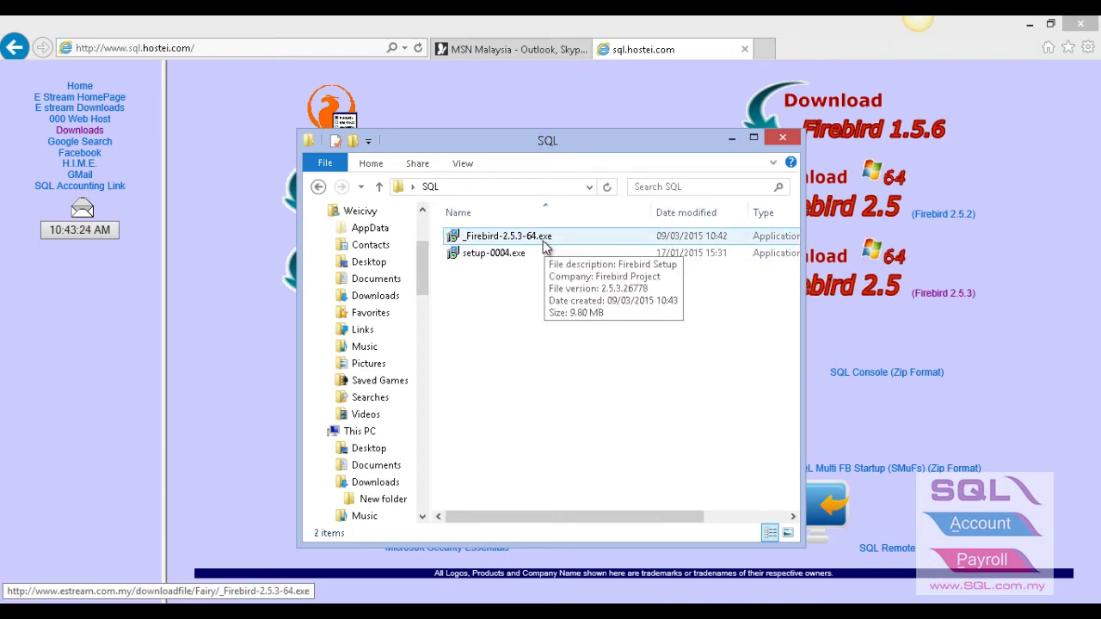
Launch _Firebird-2.5.3-64.exe in English, accept the license and keep the default destination.
double_click(541, 239)
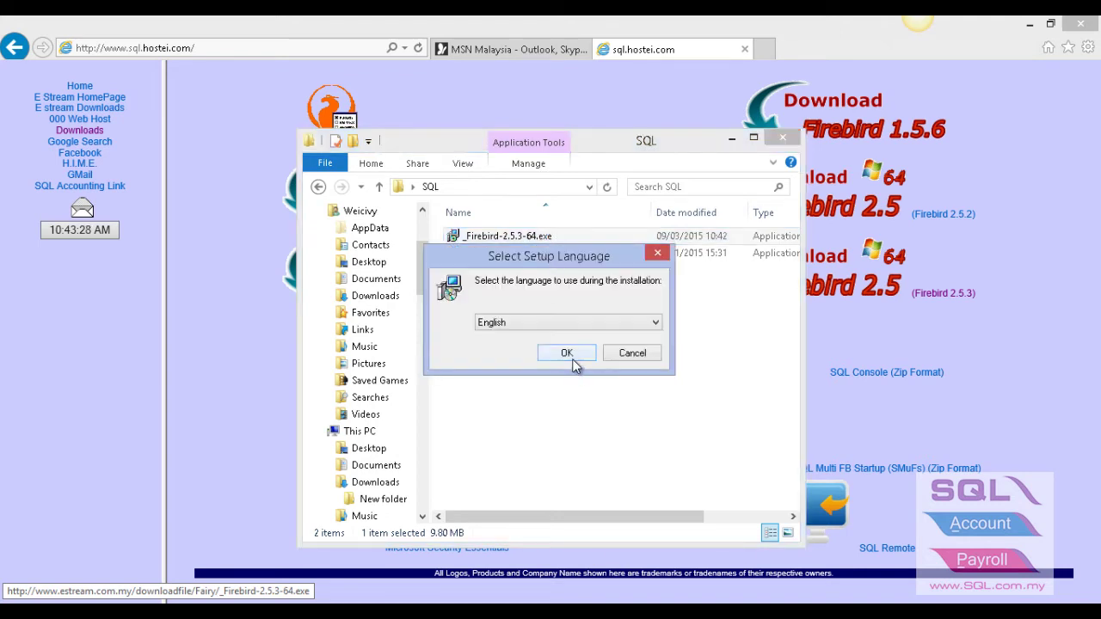
left_click(568, 355)
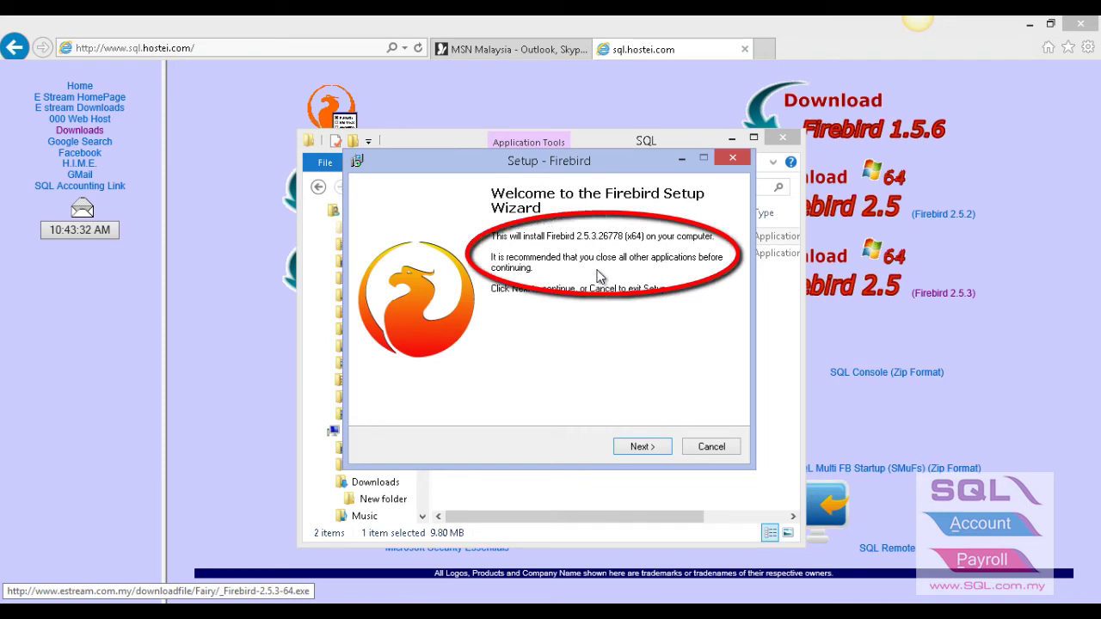
left_click(643, 447)
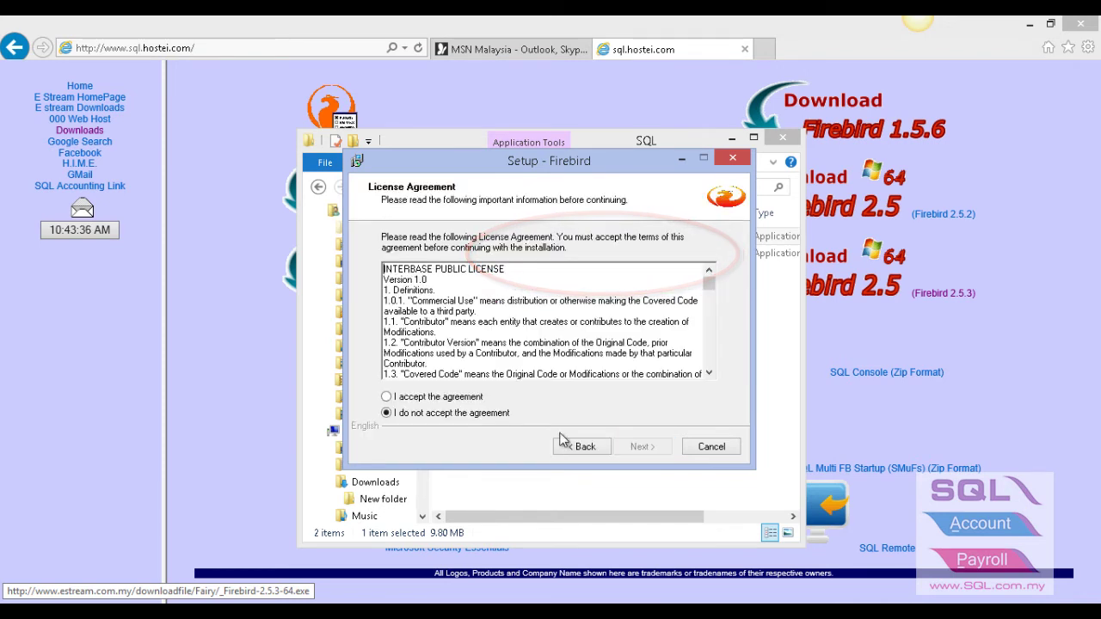
left_click(425, 397)
left_click(642, 445)
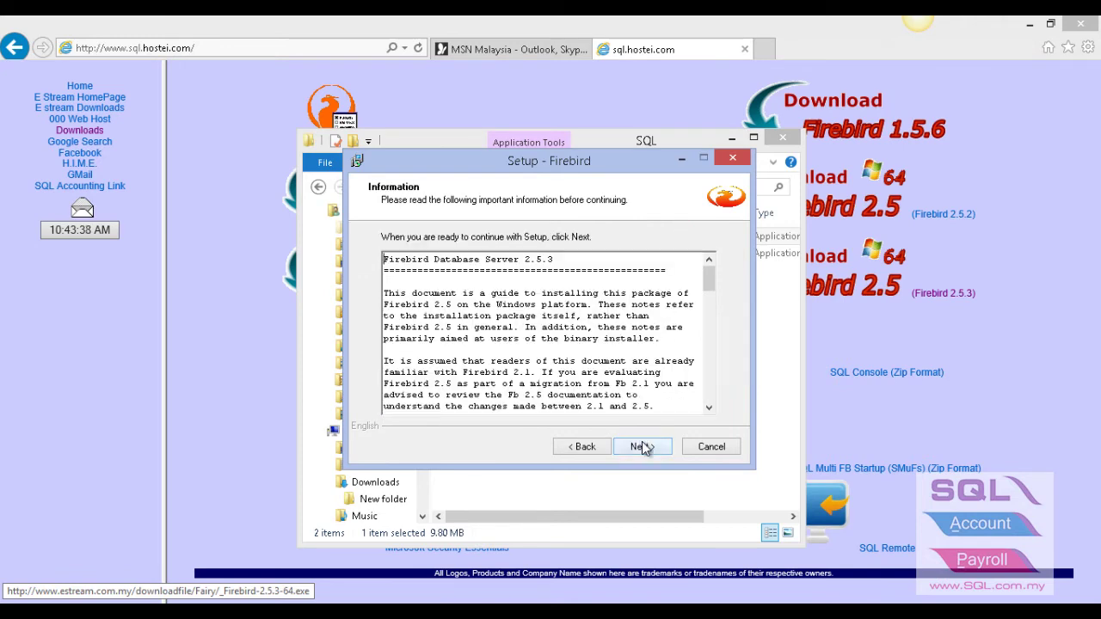
left_click(644, 447)
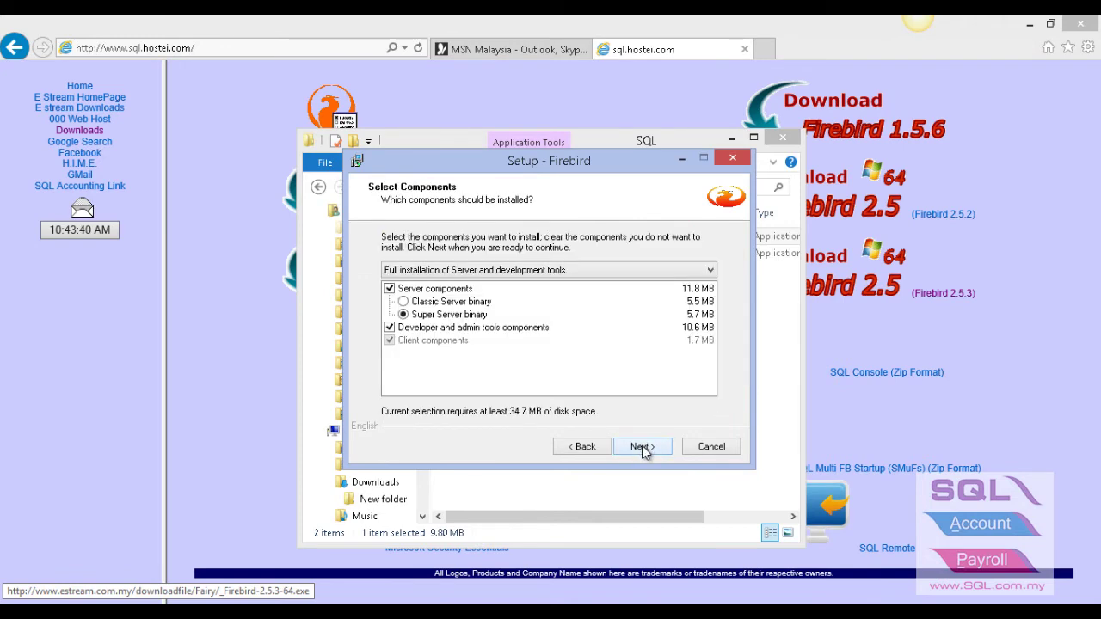
Install the full Super Server components with default tasks, skipping the What Next notes.
left_click(643, 447)
left_click(644, 447)
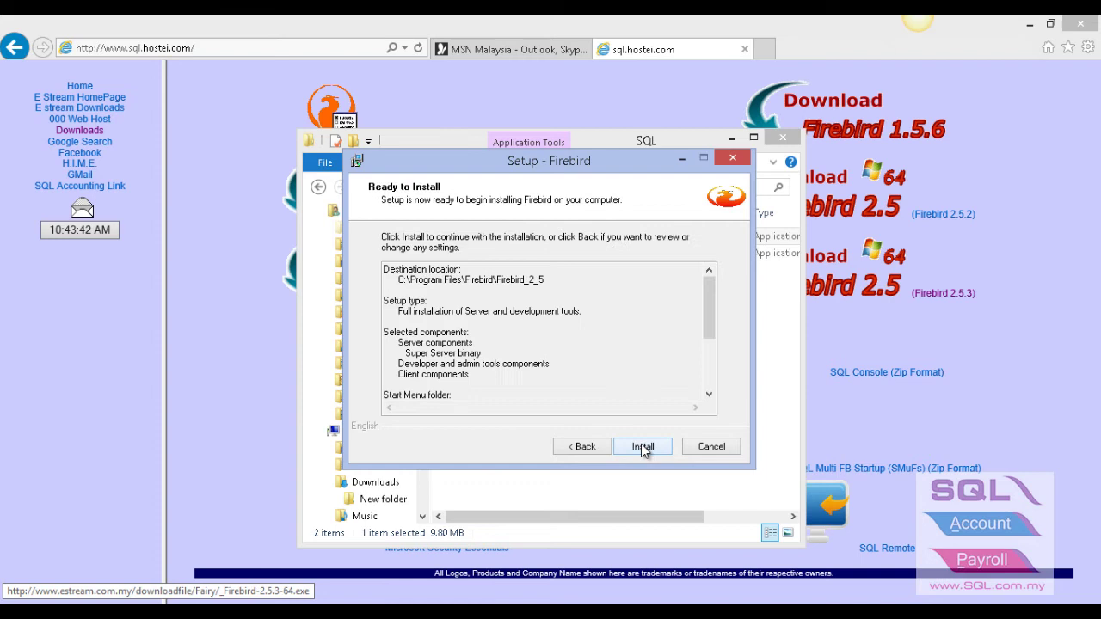
left_click(641, 443)
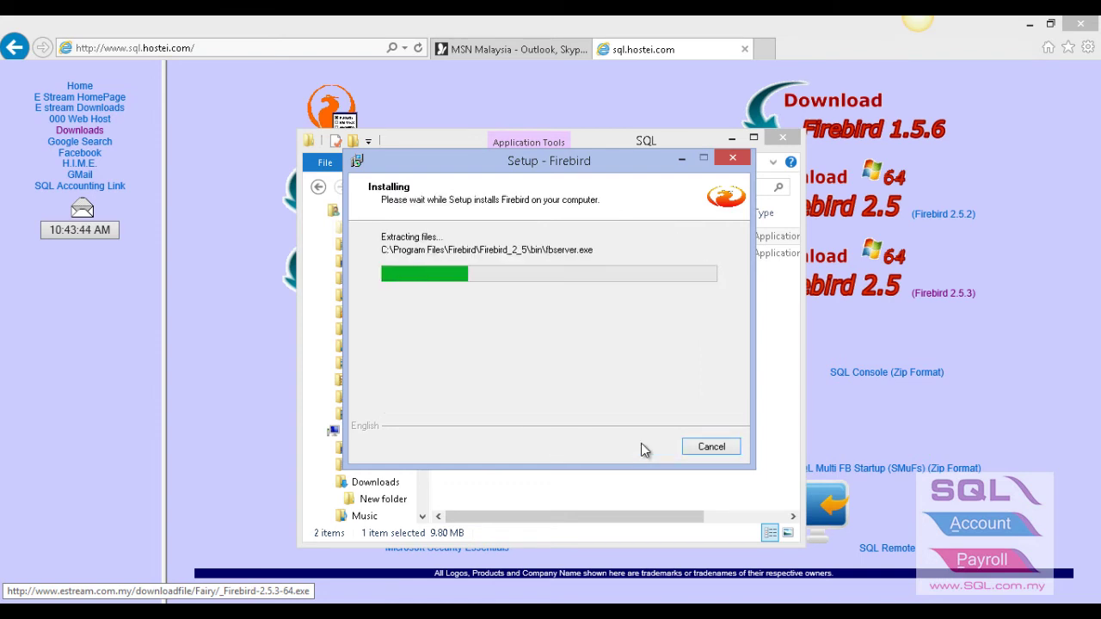
left_click(641, 443)
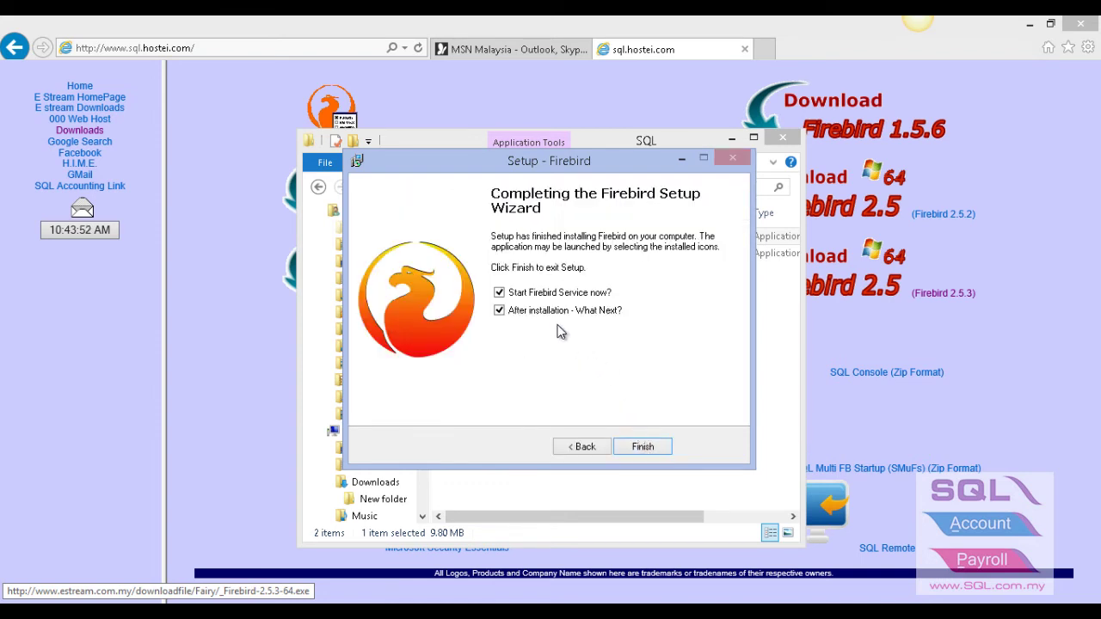
left_click(509, 314)
left_click(640, 445)
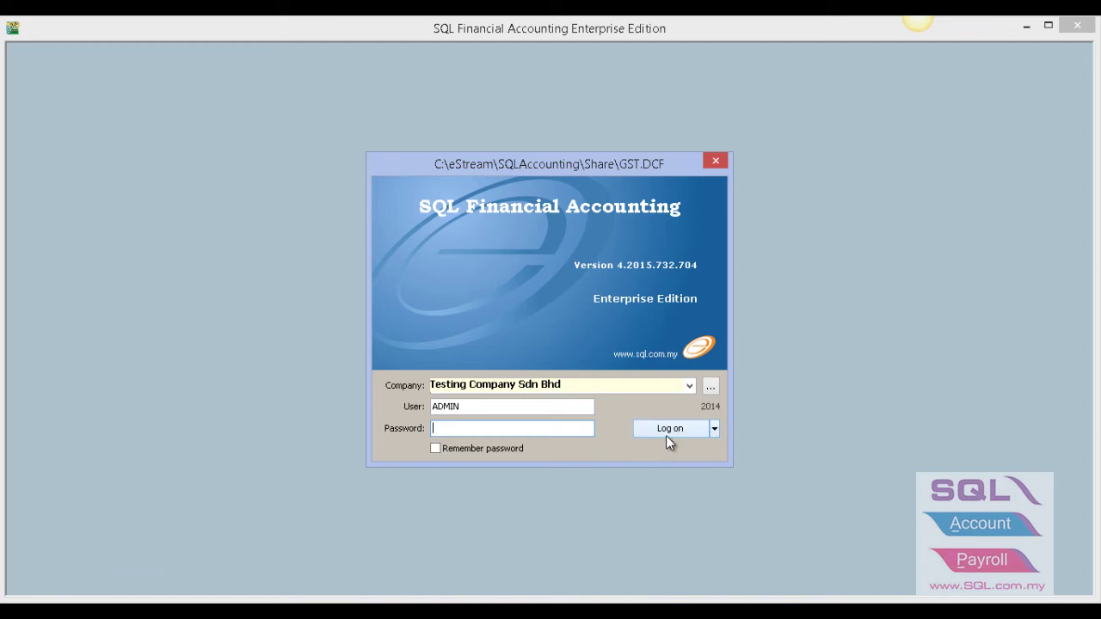
Log on, return to the database group list and bring up the GST group's options.
left_click(711, 389)
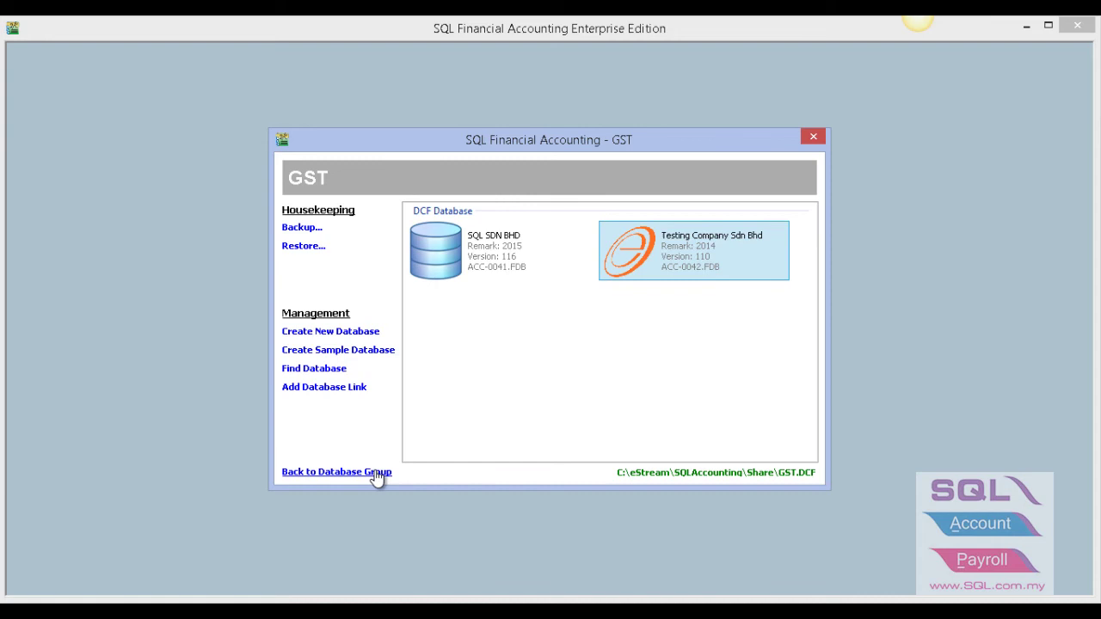
left_click(376, 475)
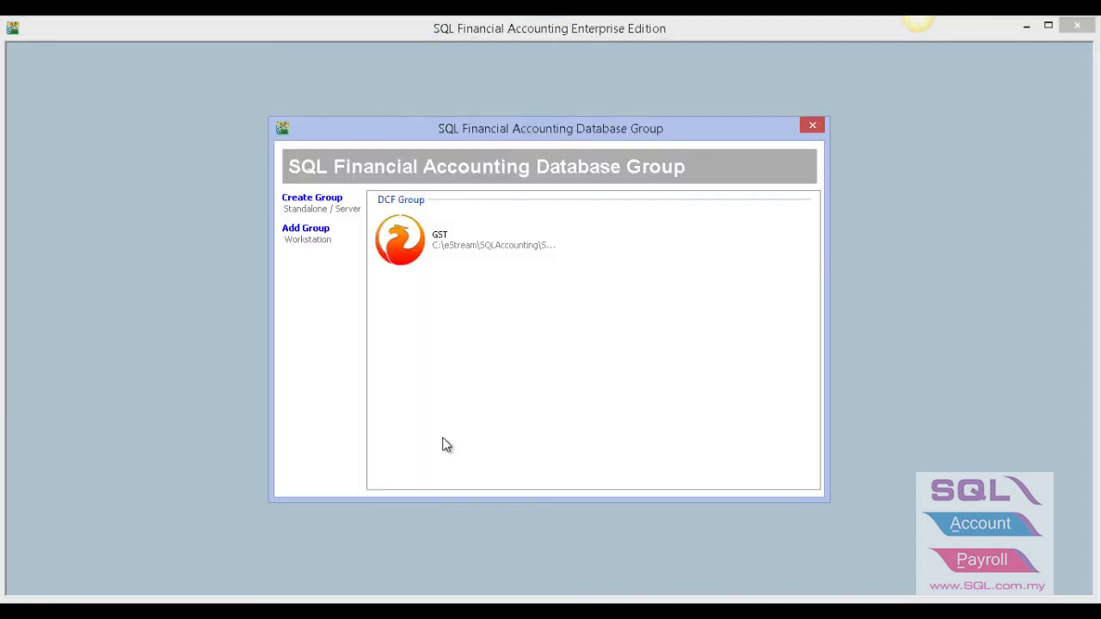
left_click(461, 260)
right_click(409, 257)
Confirm GST uses Firebird Server on SQL-CIVY, test the connection and save the group.
left_click(464, 403)
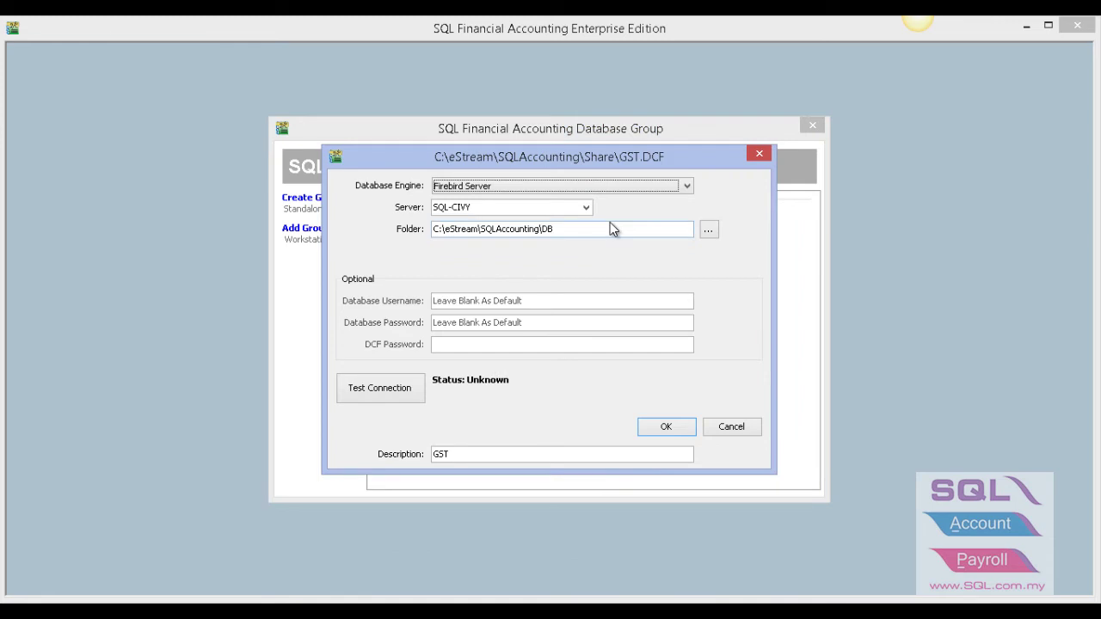
left_click(689, 191)
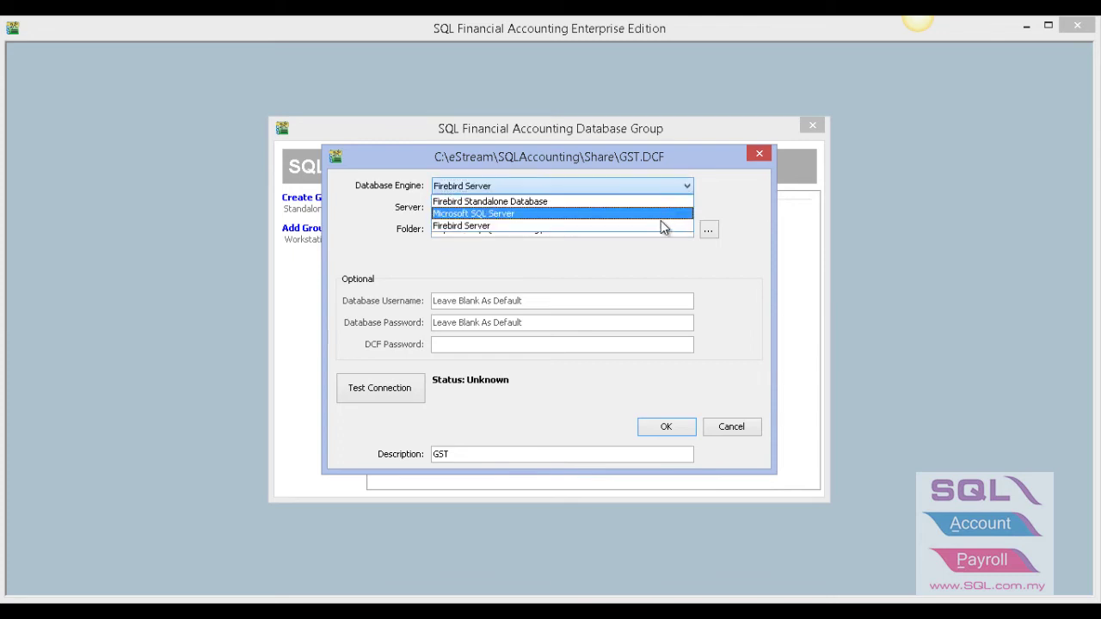
left_click(627, 226)
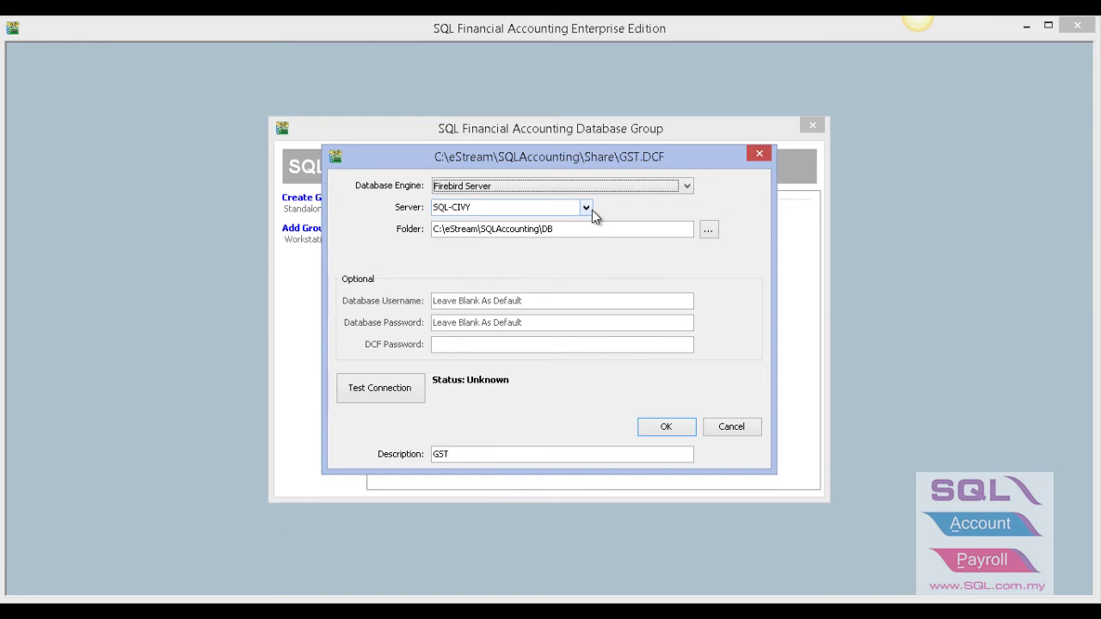
left_click_drag(494, 209, 406, 216)
left_click_drag(582, 229, 422, 230)
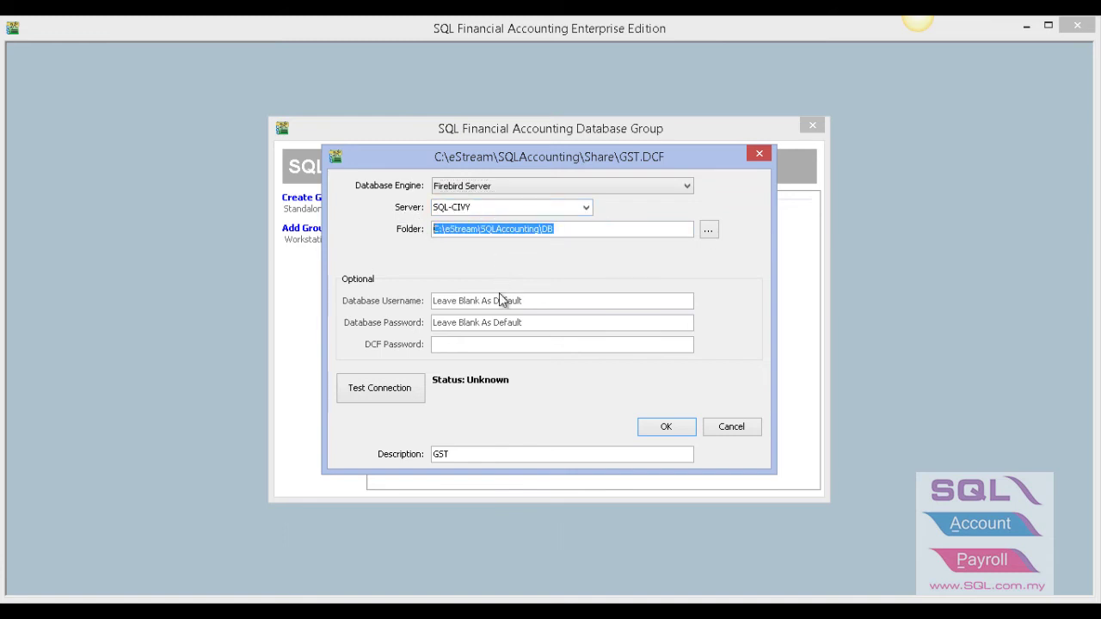
left_click(391, 394)
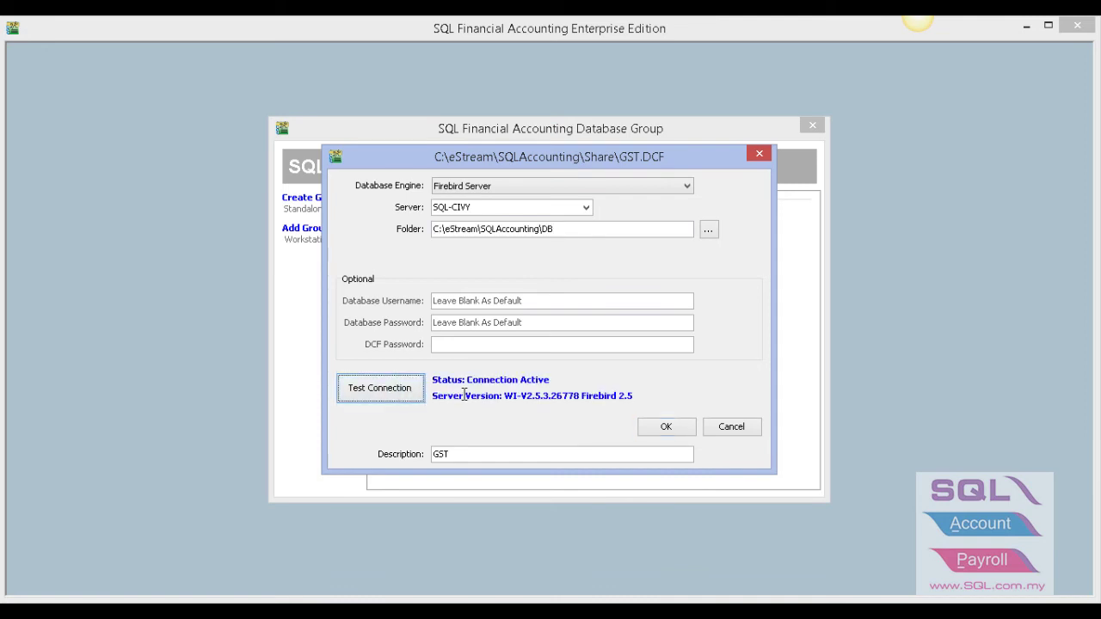
left_click(648, 430)
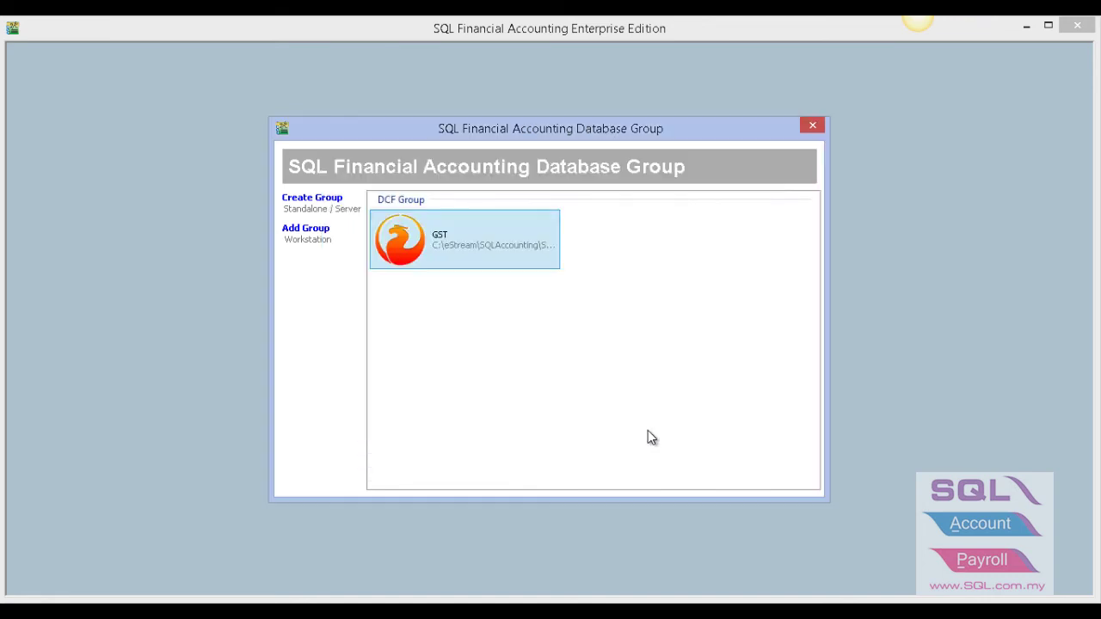
Drop the Testing Company Sdn Bhd database link from the GST group, leaving only SQL SDN BHD.
double_click(444, 261)
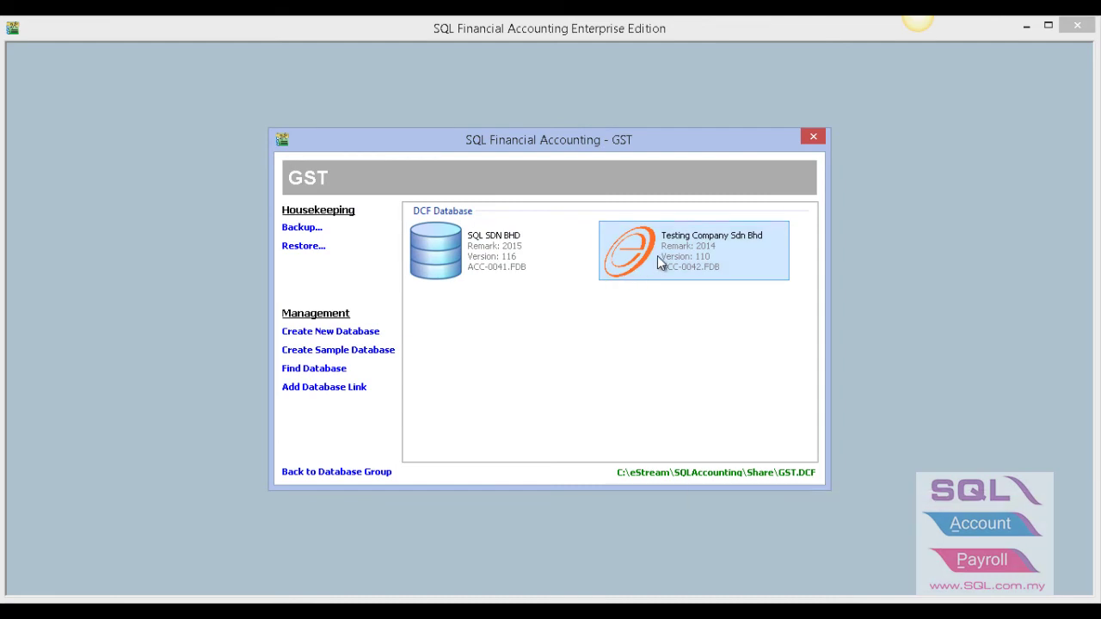
right_click(657, 255)
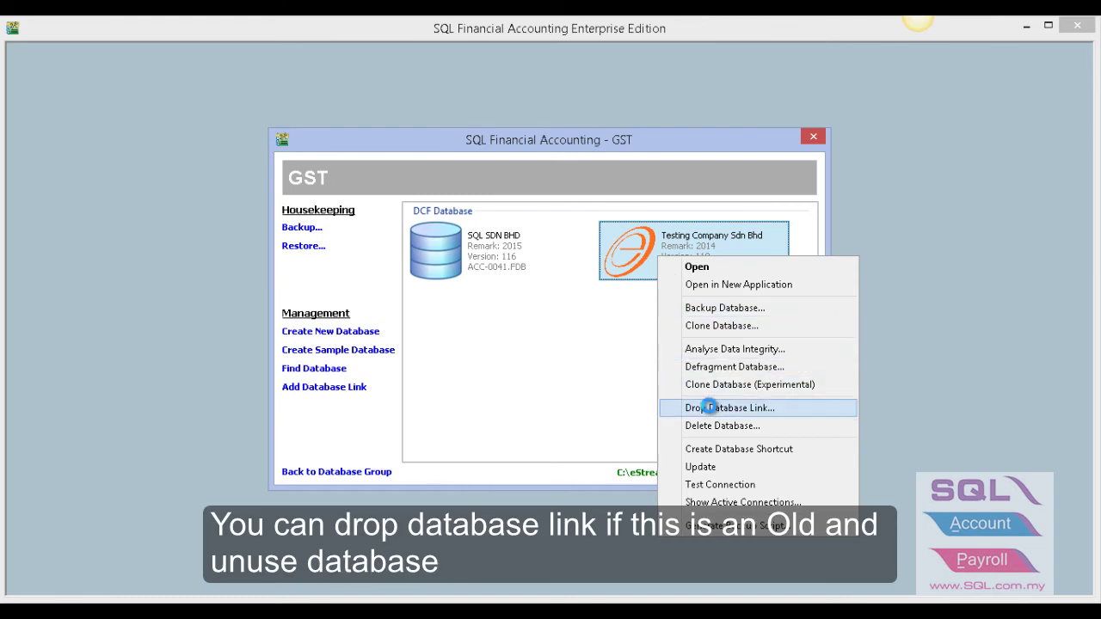
left_click(710, 409)
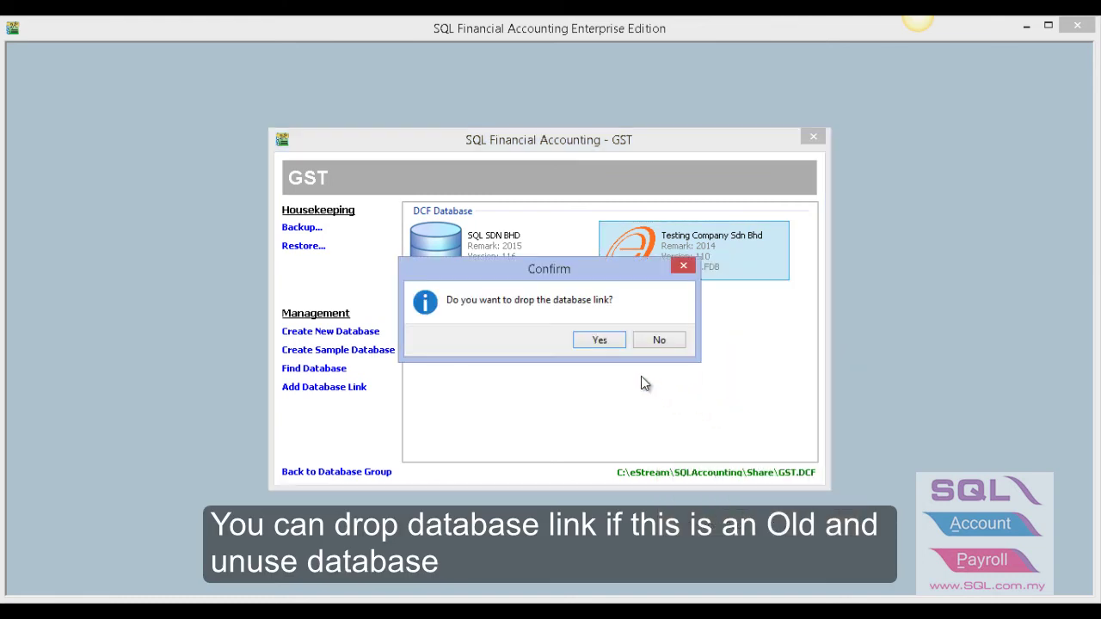
left_click(599, 344)
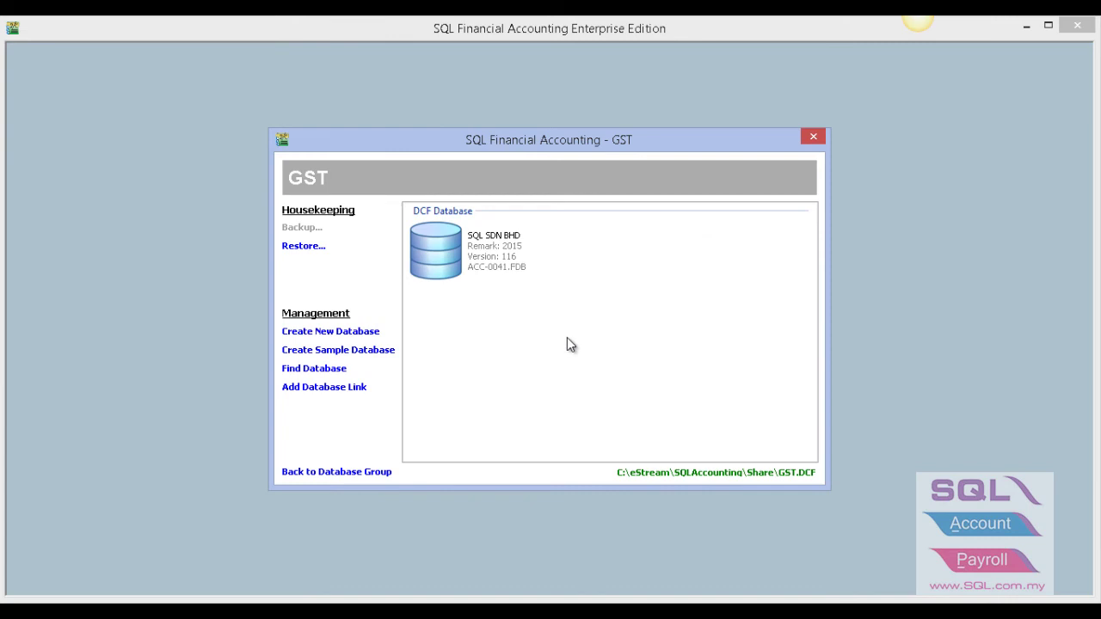
Restore the Testing Company backup zip into the GST group as ACC-0043.FDB.
left_click(318, 247)
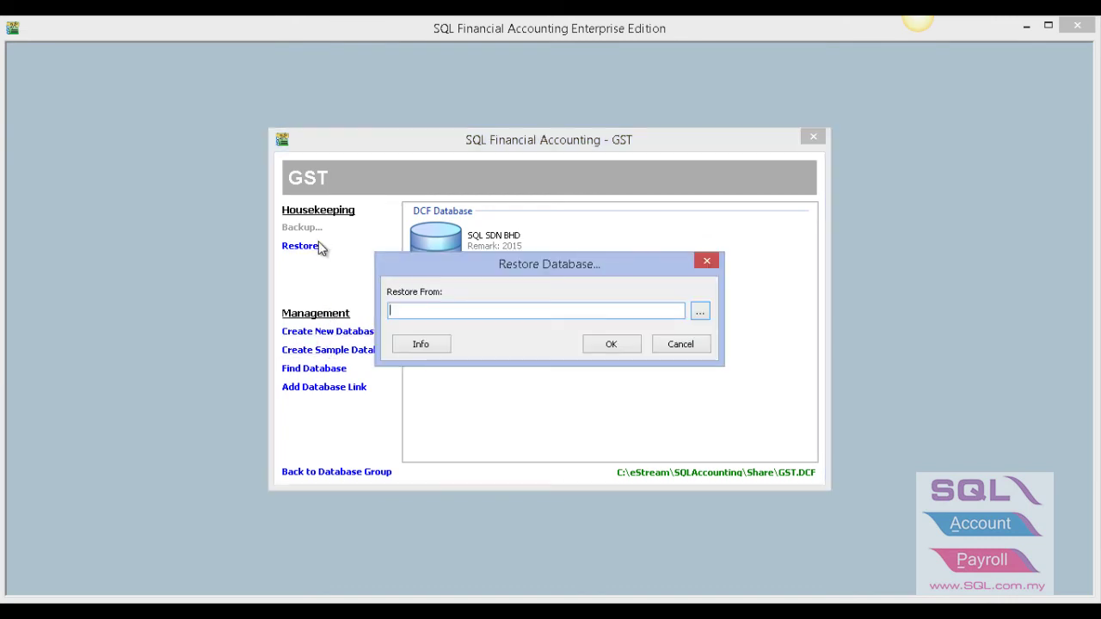
left_click(701, 312)
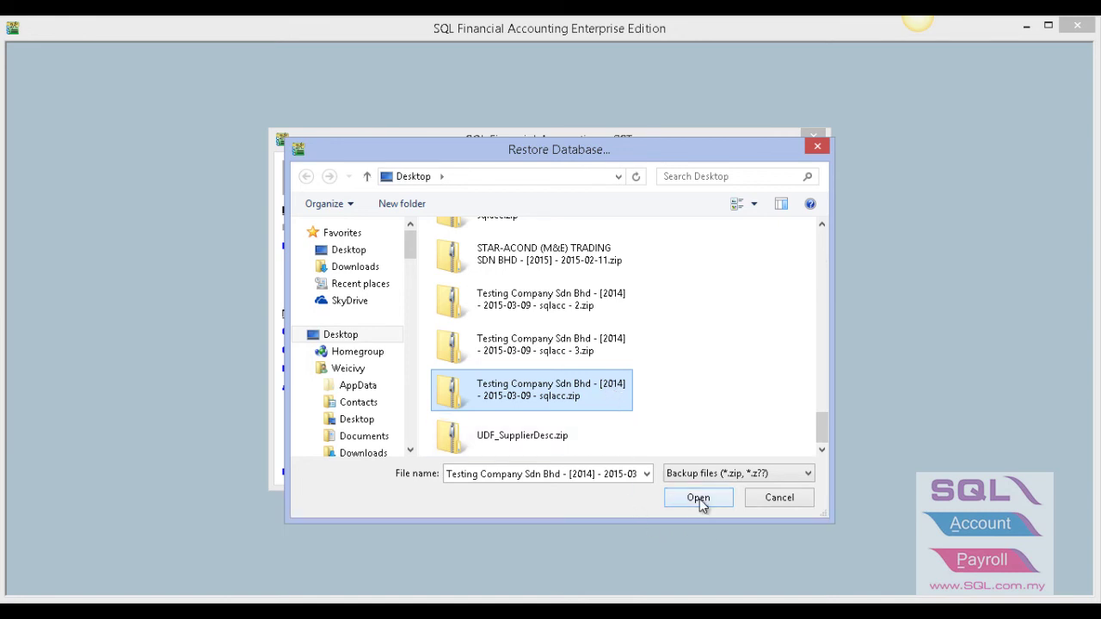
left_click(699, 499)
left_click(607, 343)
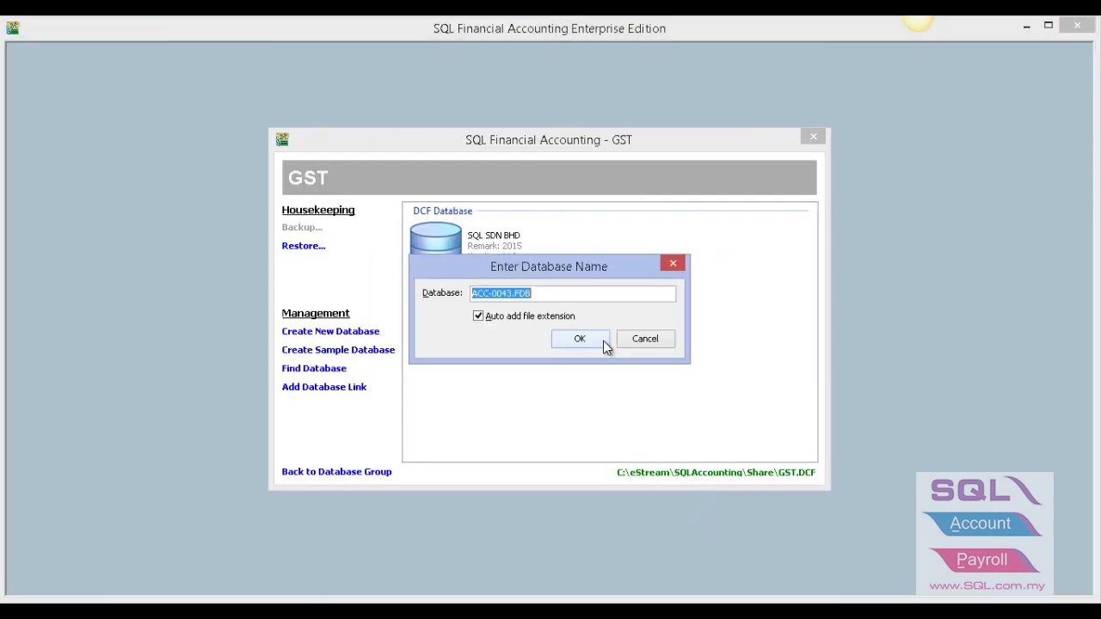
left_click(577, 344)
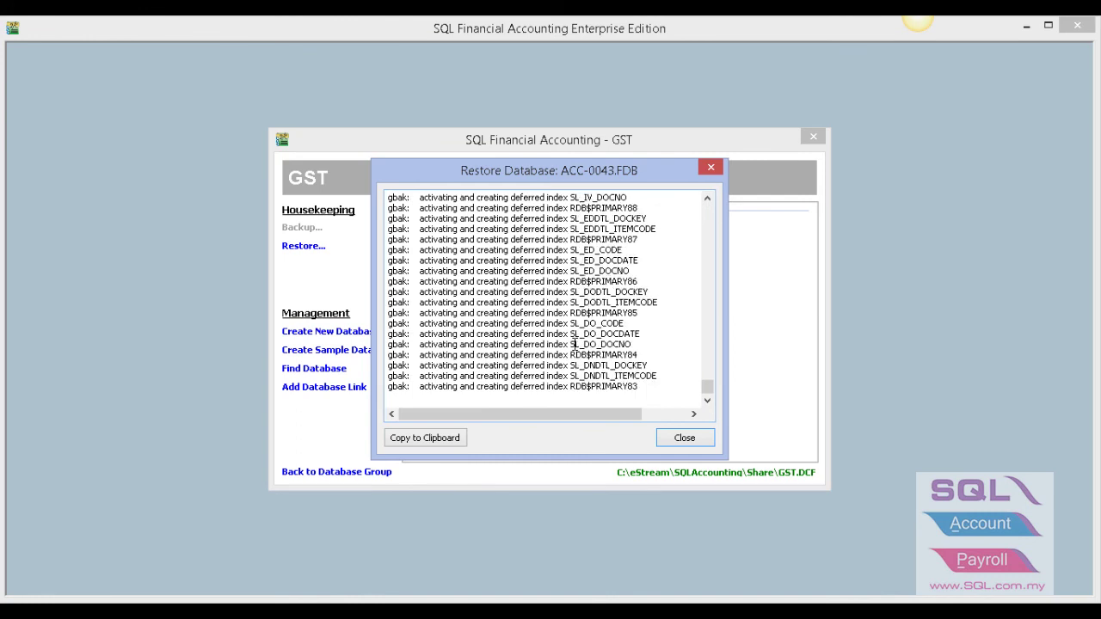
left_click(658, 340)
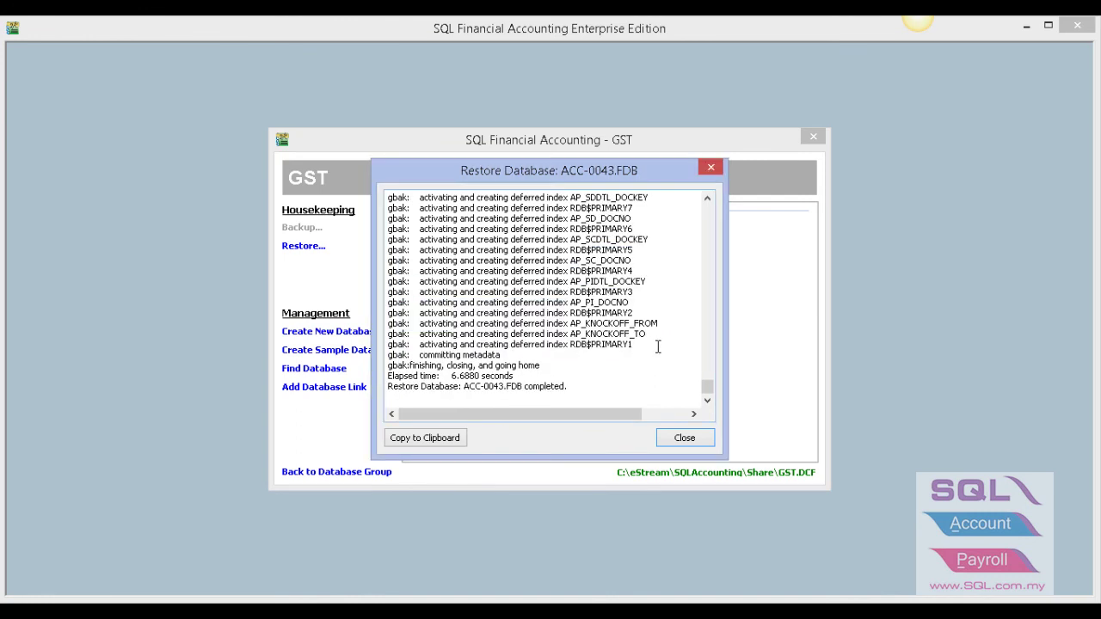
left_click(683, 438)
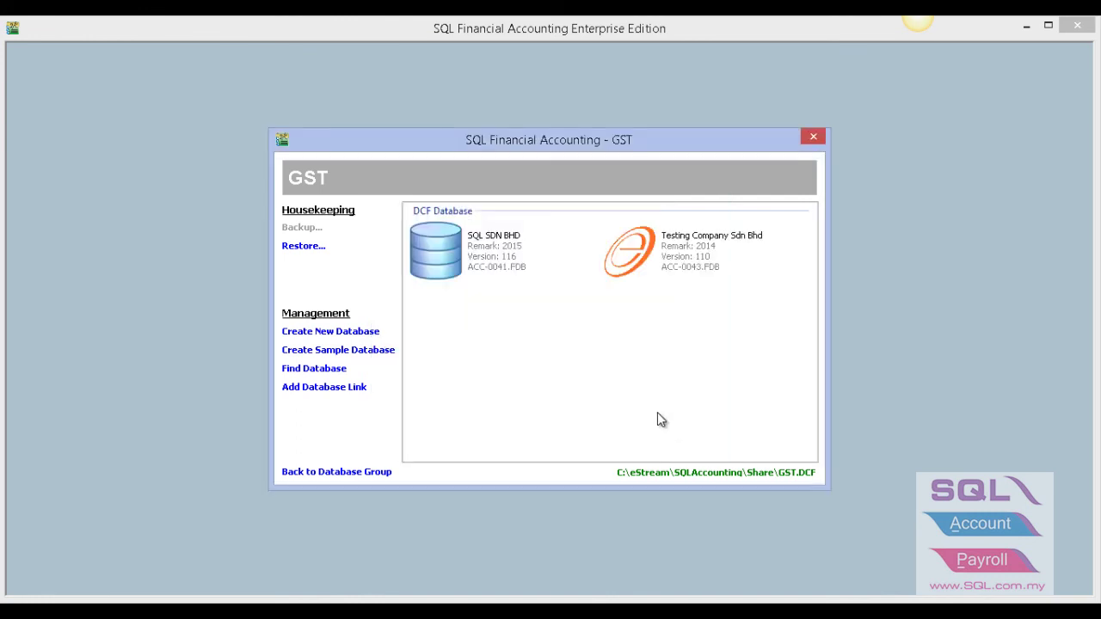
Log on to Testing Company Sdn Bhd with the admin password and approve the 116.2 database upgrade.
left_click(666, 260)
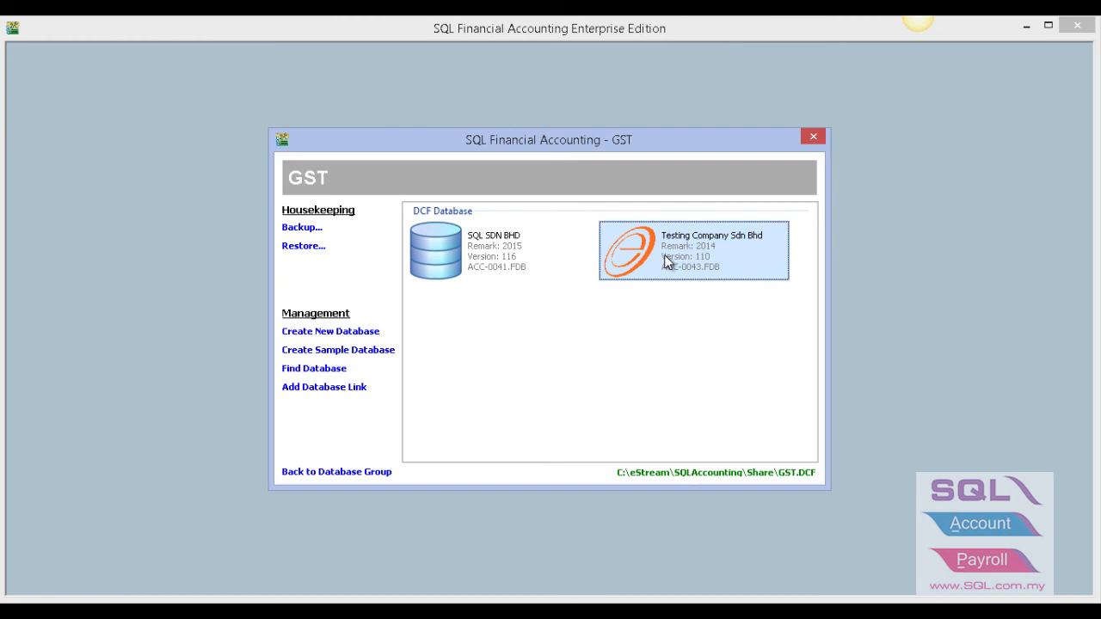
double_click(667, 260)
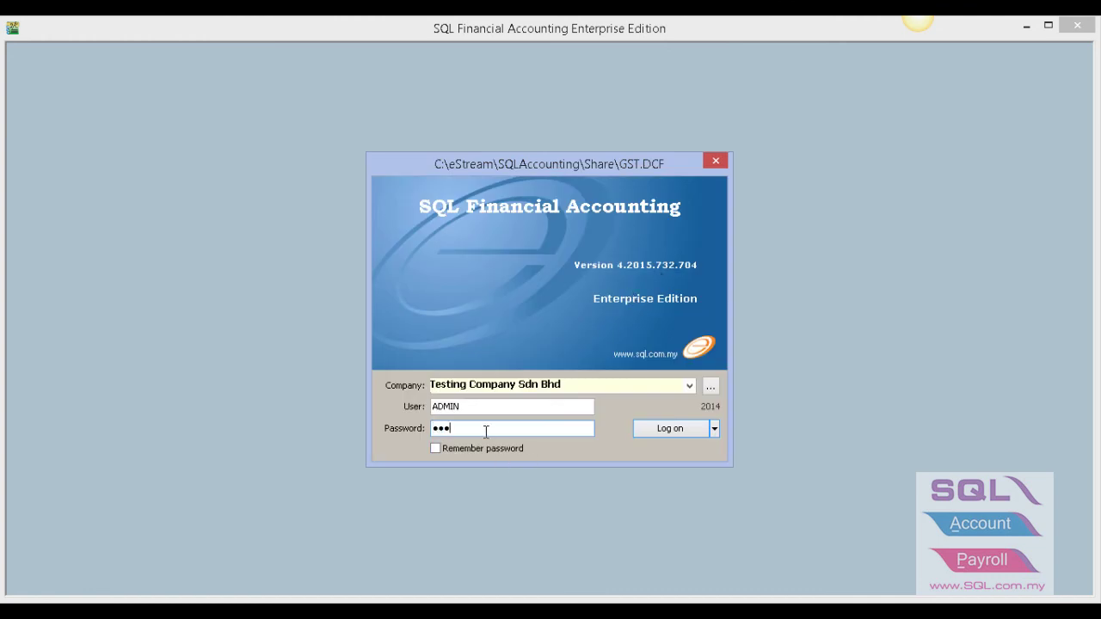
key("Return")
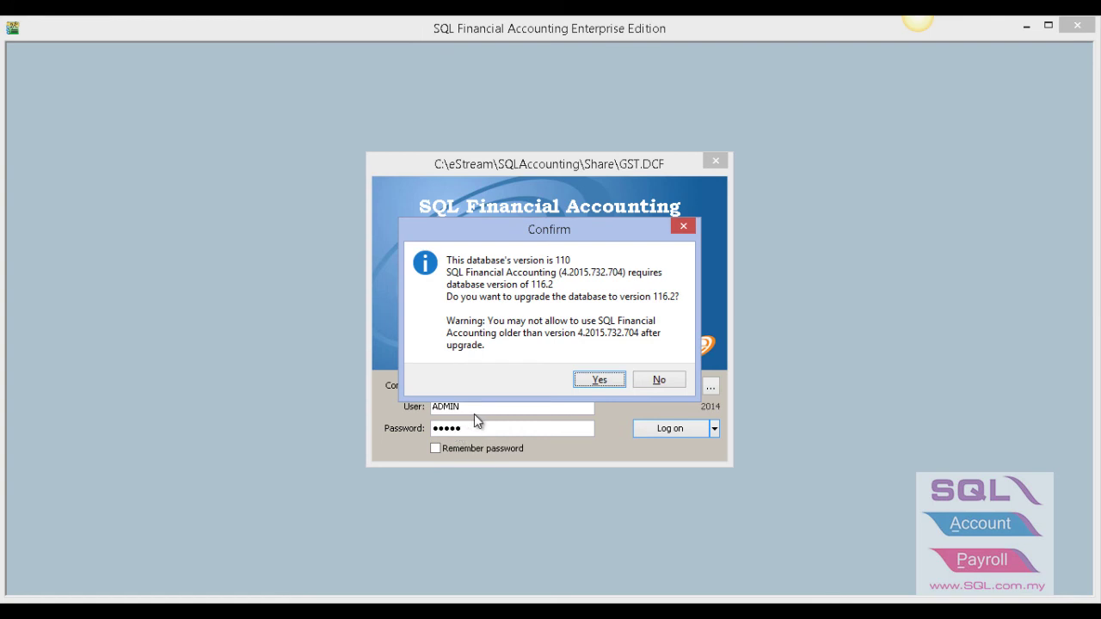
left_click(598, 381)
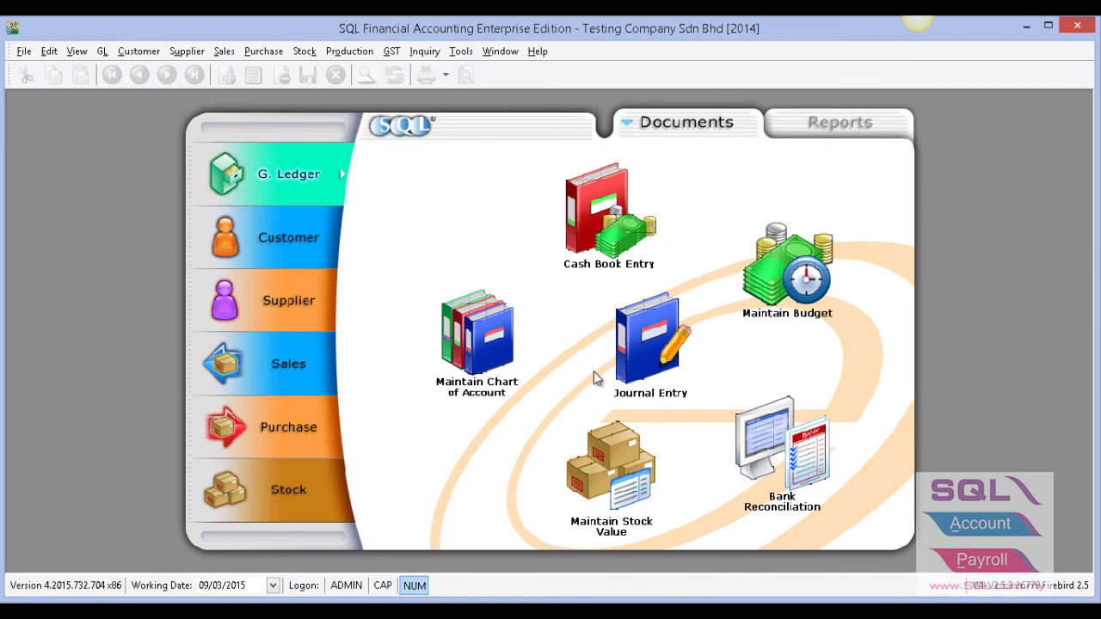
Run Tools > Analyse Data Integrity through all 16 tasks, then close it.
left_click(461, 51)
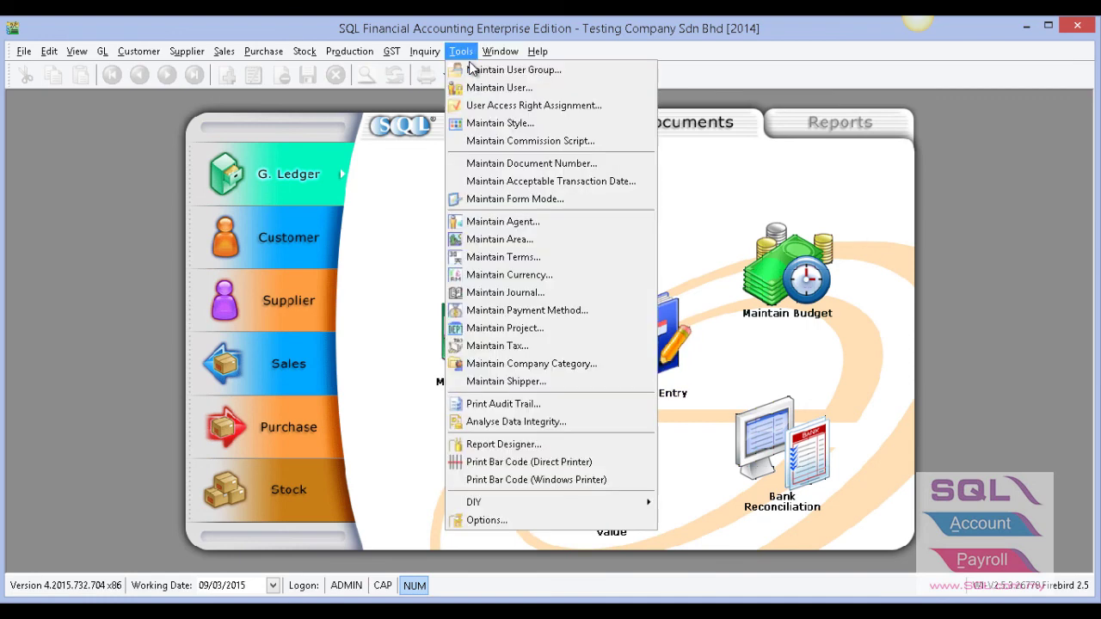
left_click(551, 423)
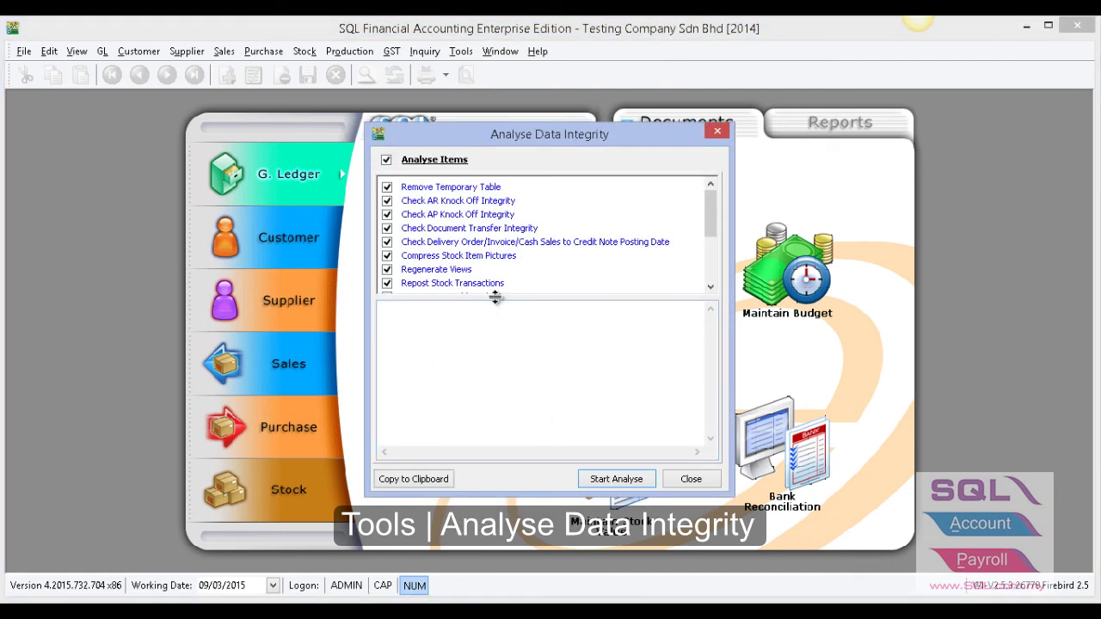
left_click(614, 480)
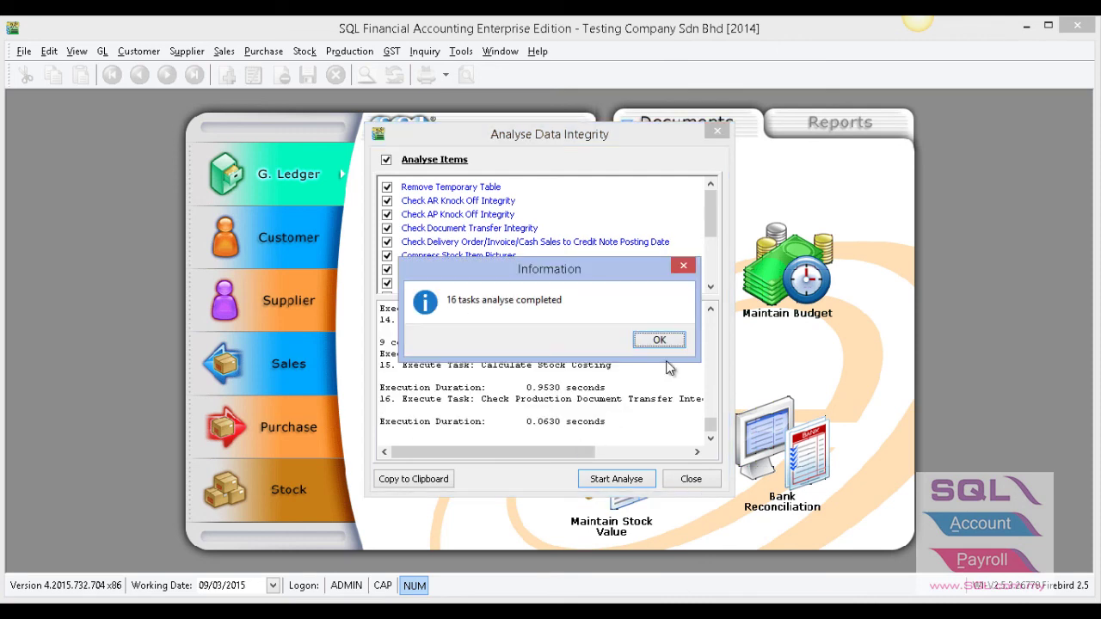
left_click(658, 340)
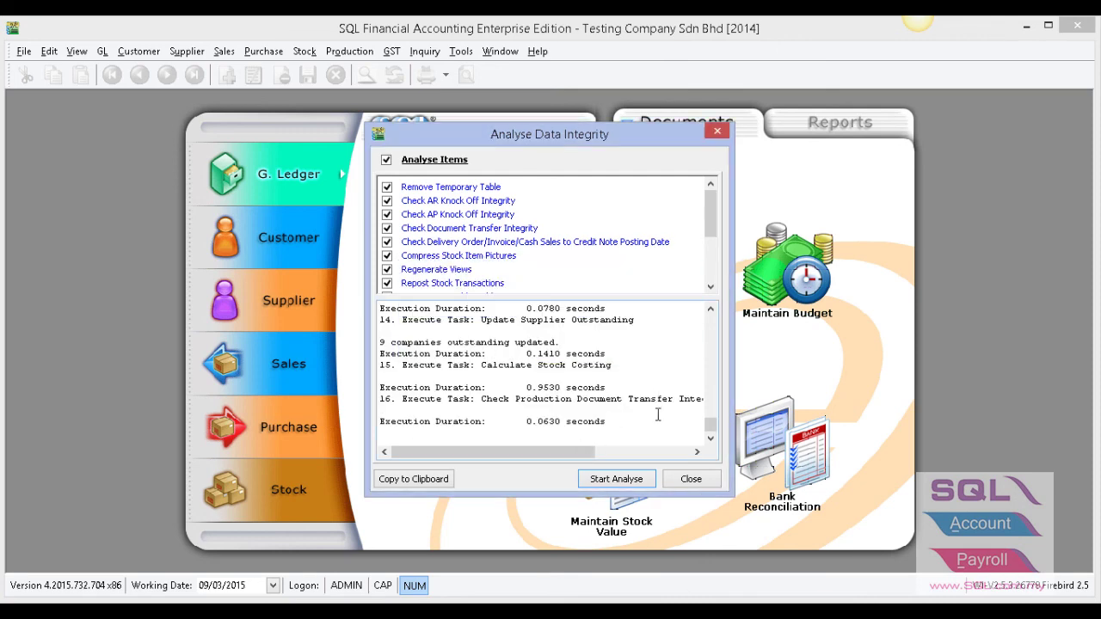
left_click(692, 479)
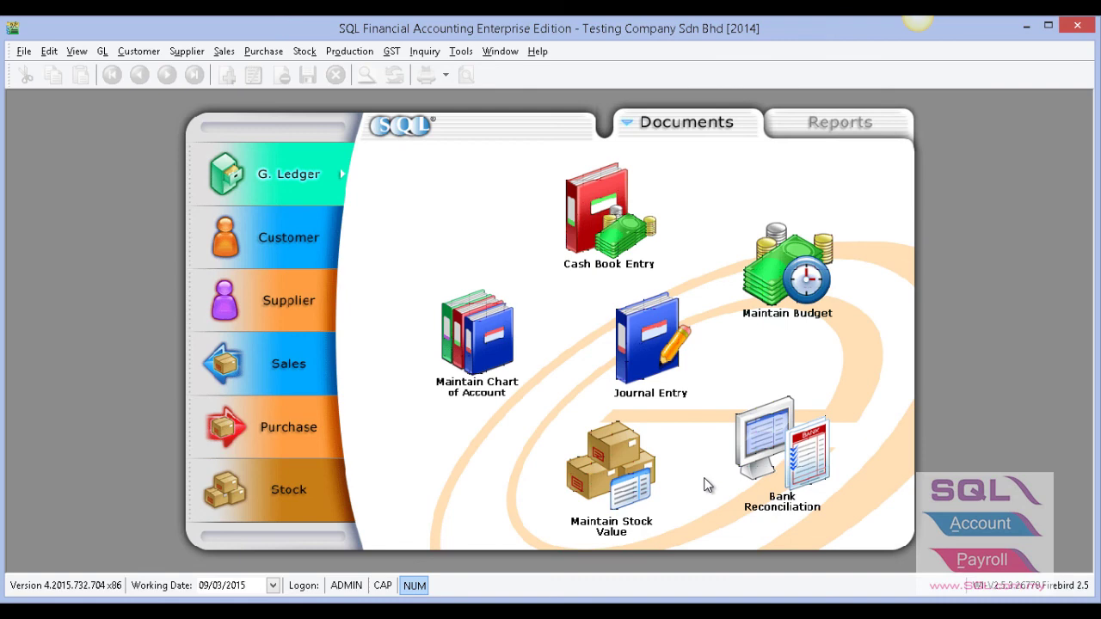